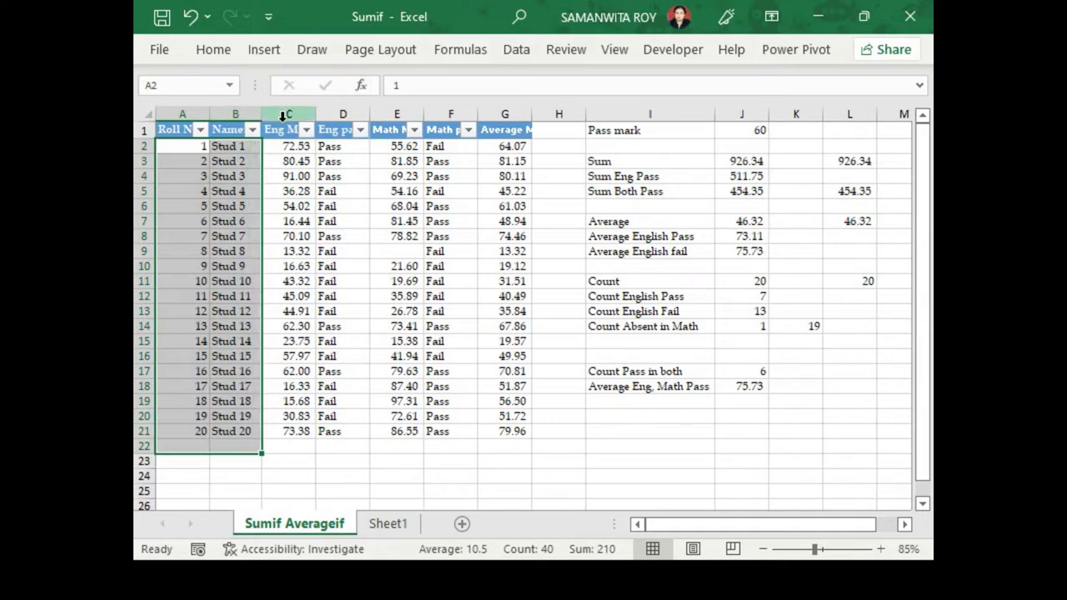
- Examine the English and Math marks, the pass mark in J1, the pass/fail formulas and the Average Marks column
{"action": "left_click_drag", "start_coordinate": [286, 131], "coordinate": [291, 431]}
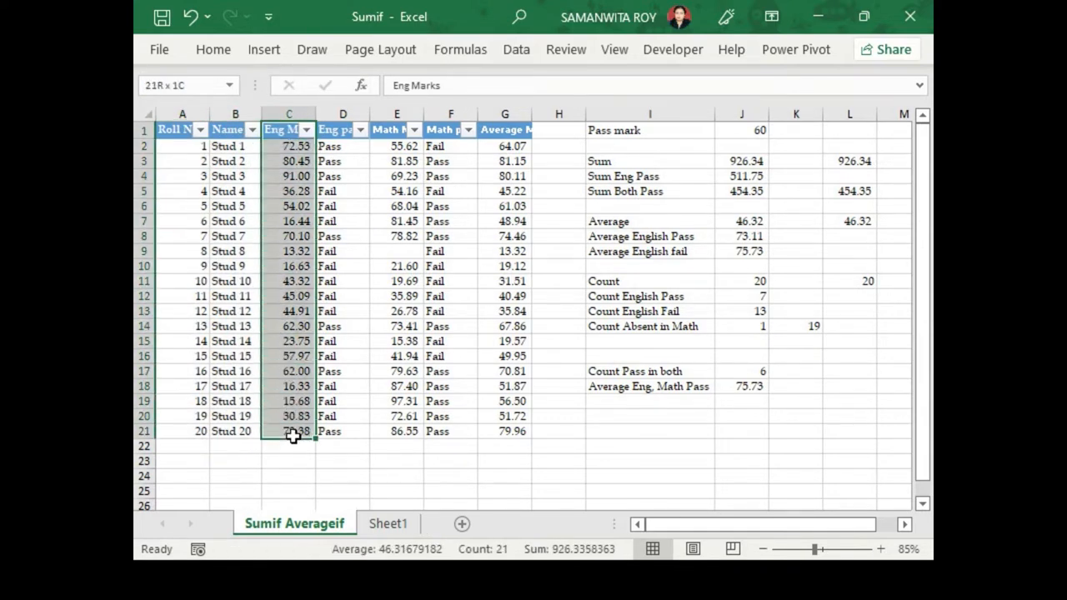
{"action": "left_click_drag", "start_coordinate": [394, 131], "coordinate": [393, 433]}
{"action": "left_click", "coordinate": [740, 129]}
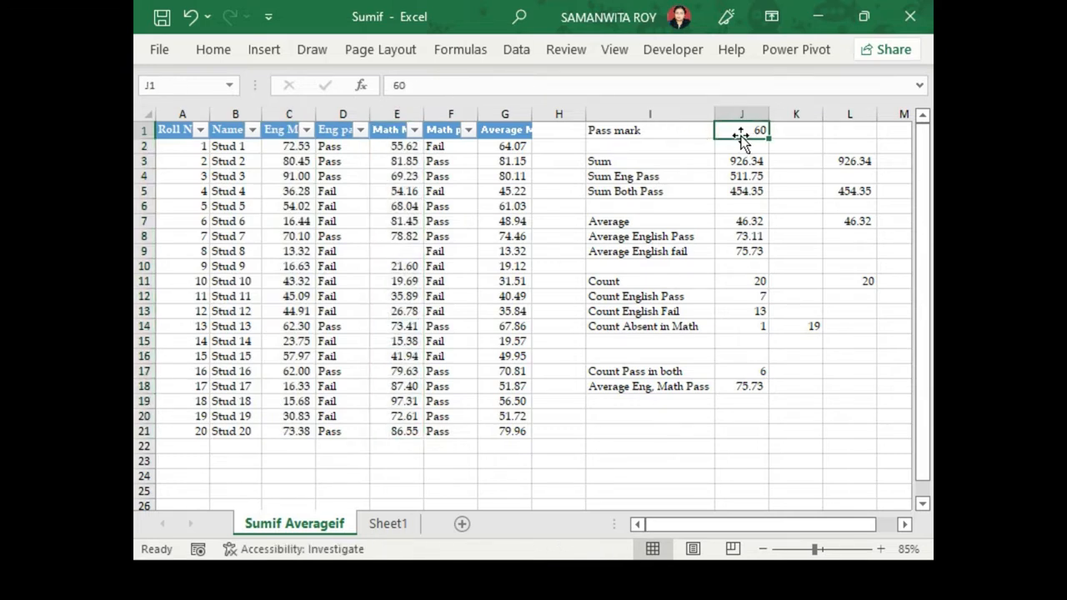
{"action": "left_click_drag", "start_coordinate": [342, 144], "coordinate": [342, 434]}
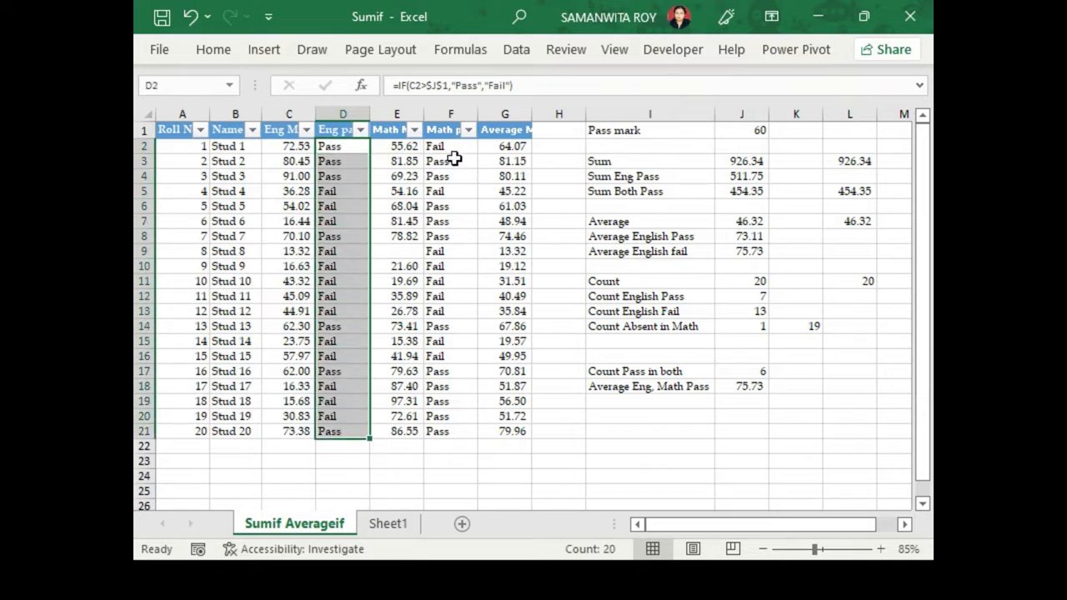
{"action": "left_click", "coordinate": [447, 134]}
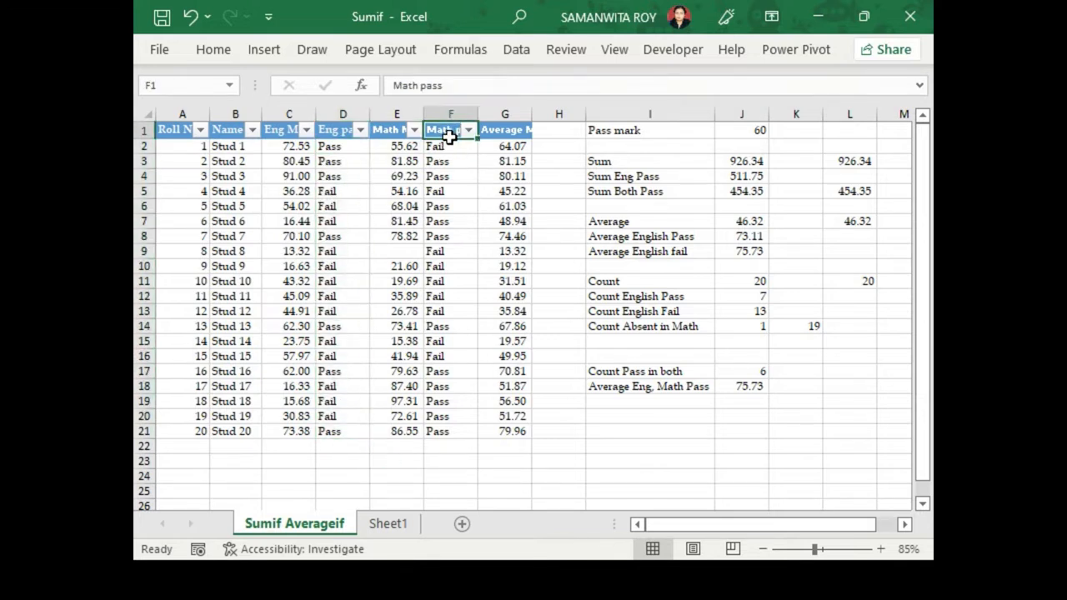
{"action": "left_click", "coordinate": [446, 146]}
{"action": "key", "text": "ctrl+shift+Down"}
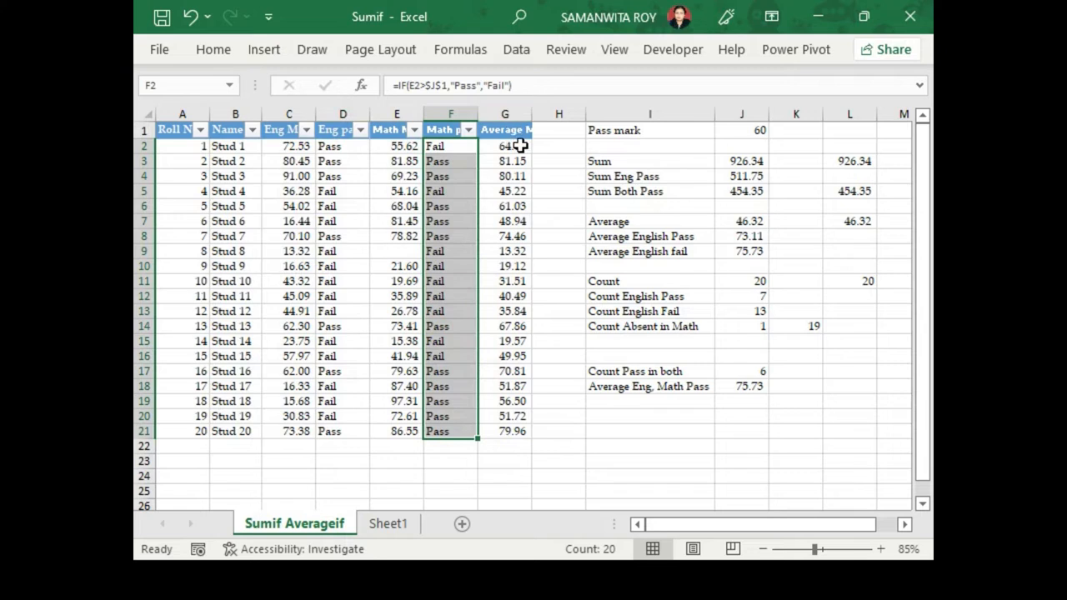
{"action": "left_click_drag", "start_coordinate": [520, 146], "coordinate": [517, 355]}
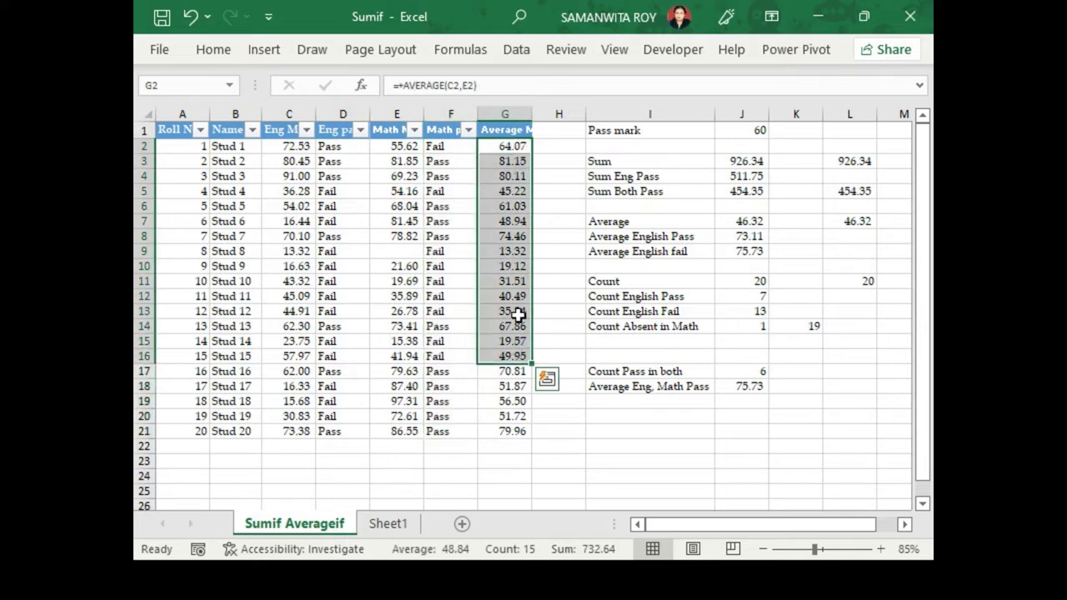
{"action": "left_click", "coordinate": [509, 429]}
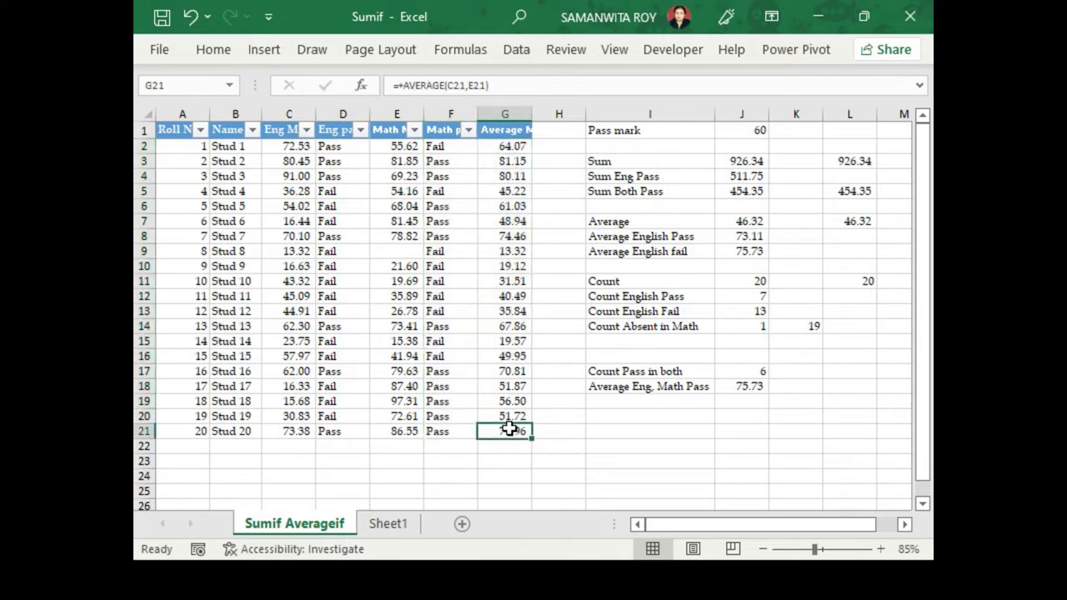
{"action": "left_click", "coordinate": [498, 147]}
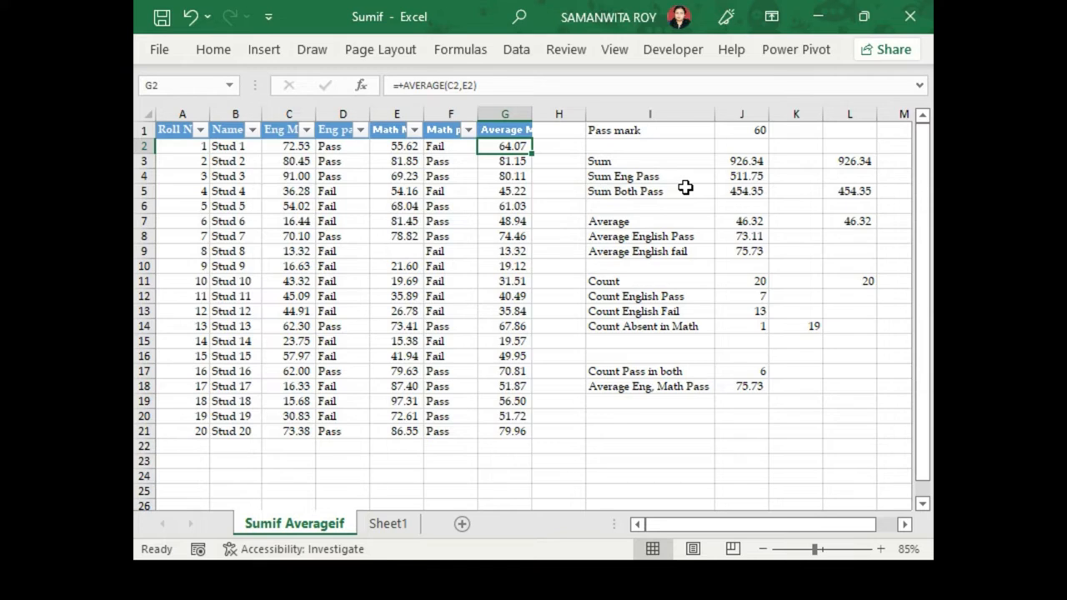
- Inspect the Sum formula in J3 and check the English marks range C2:C21 it refers to
{"action": "left_click", "coordinate": [744, 163]}
{"action": "left_click", "coordinate": [419, 87]}
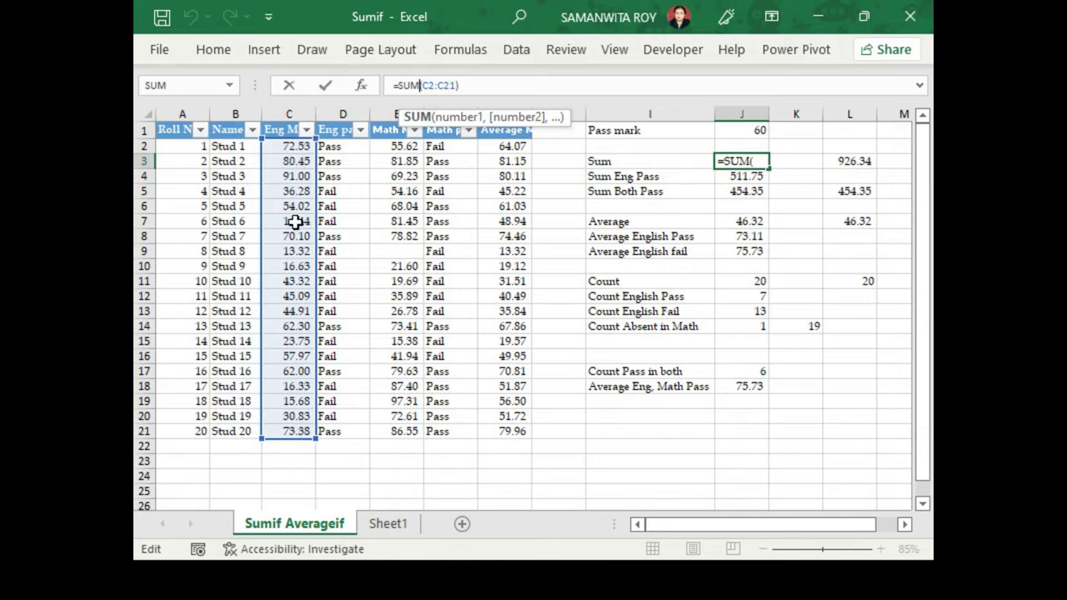
{"action": "key", "text": "ctrl+Return"}
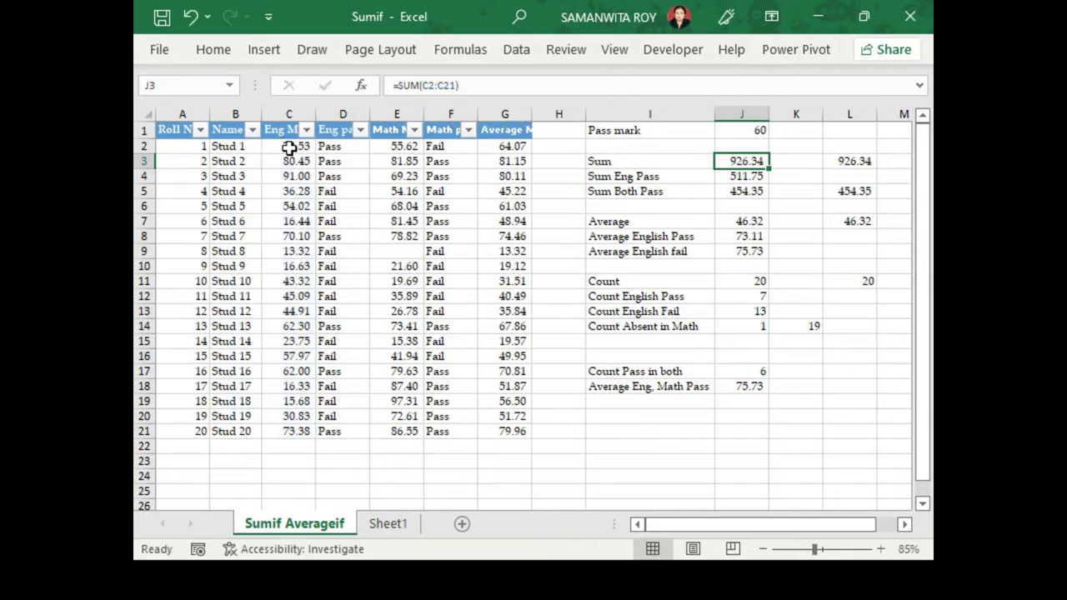
{"action": "left_click", "coordinate": [288, 147]}
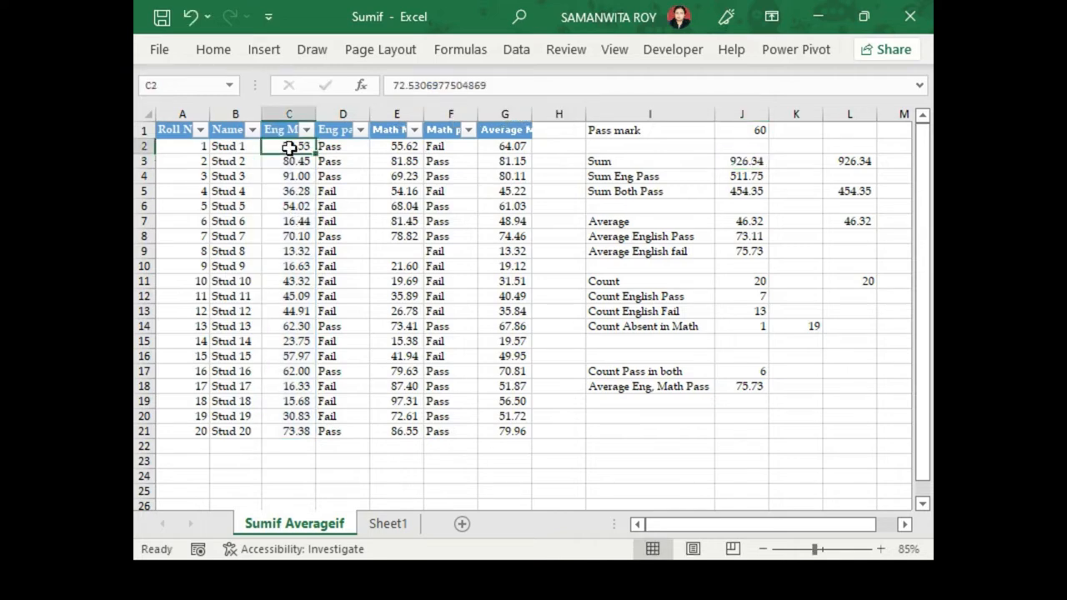
{"action": "left_click", "coordinate": [297, 432], "text": "shift"}
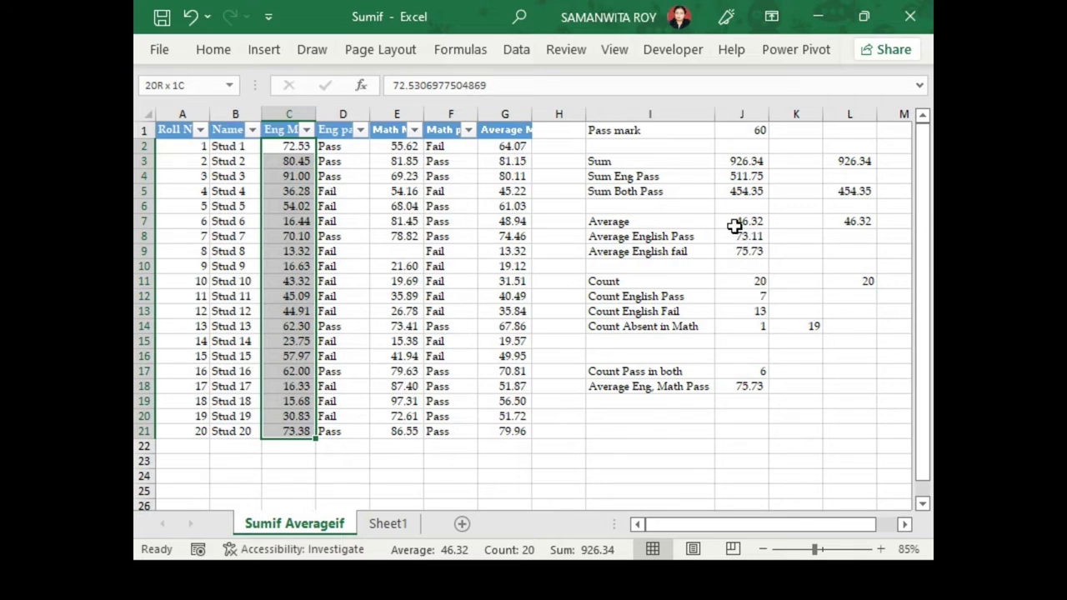
- Inspect the Sum Eng Pass formula in J4, checking its criteria range, criterion and sum range
{"action": "left_click", "coordinate": [740, 175]}
{"action": "left_click", "coordinate": [414, 86]}
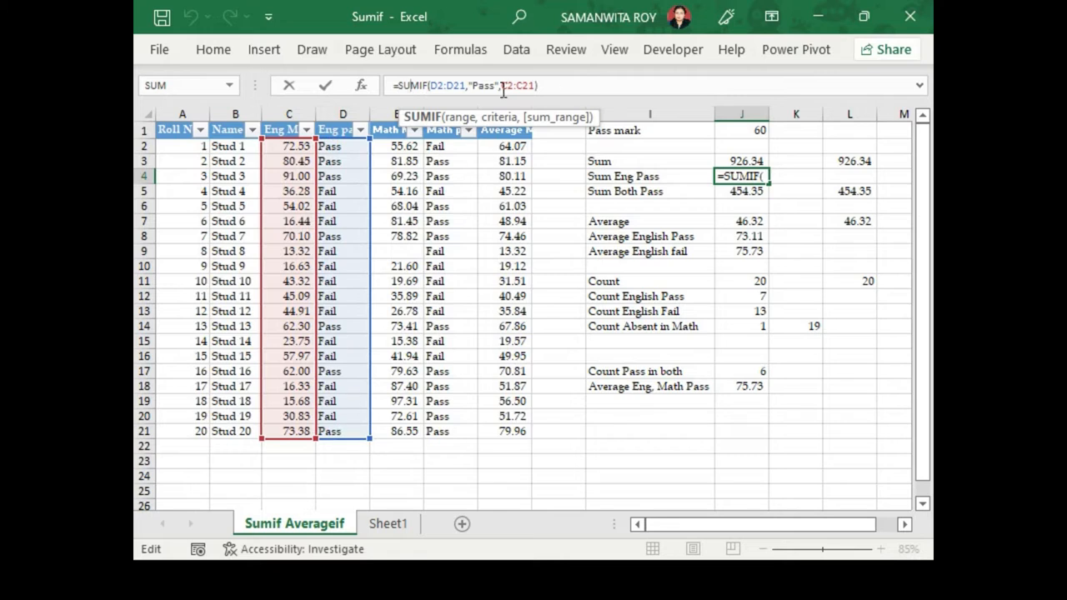
{"action": "left_click_drag", "start_coordinate": [286, 149], "coordinate": [287, 446]}
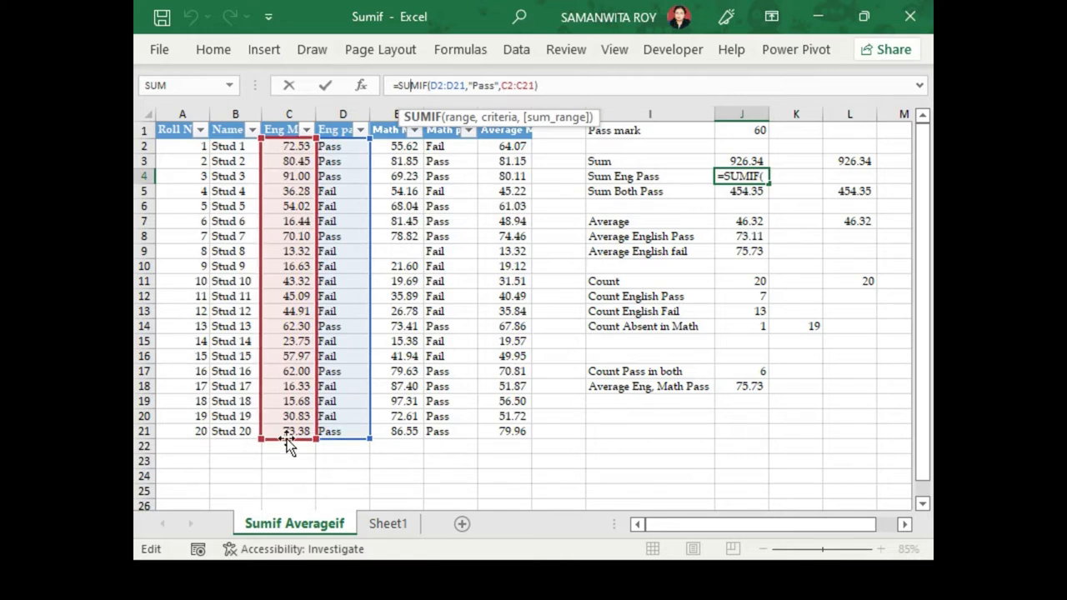
{"action": "key", "text": "ctrl+Return"}
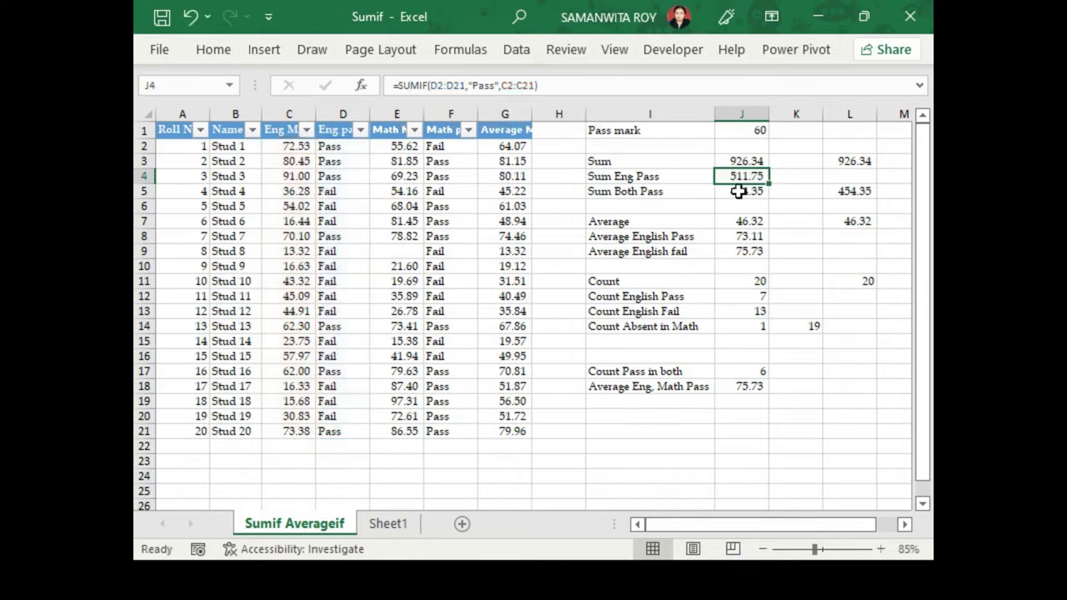
- Filter the Eng pass column to Pass, check the visible English marks' sum against J4, and clear the filter
{"action": "left_click", "coordinate": [361, 131]}
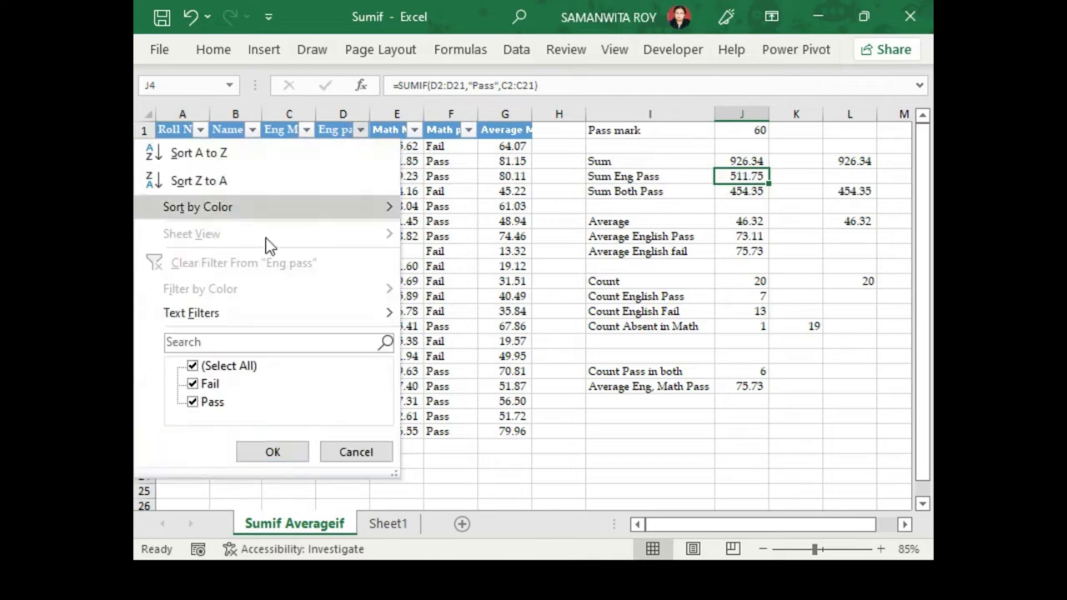
{"action": "left_click", "coordinate": [192, 368]}
{"action": "left_click_drag", "start_coordinate": [289, 146], "coordinate": [281, 238]}
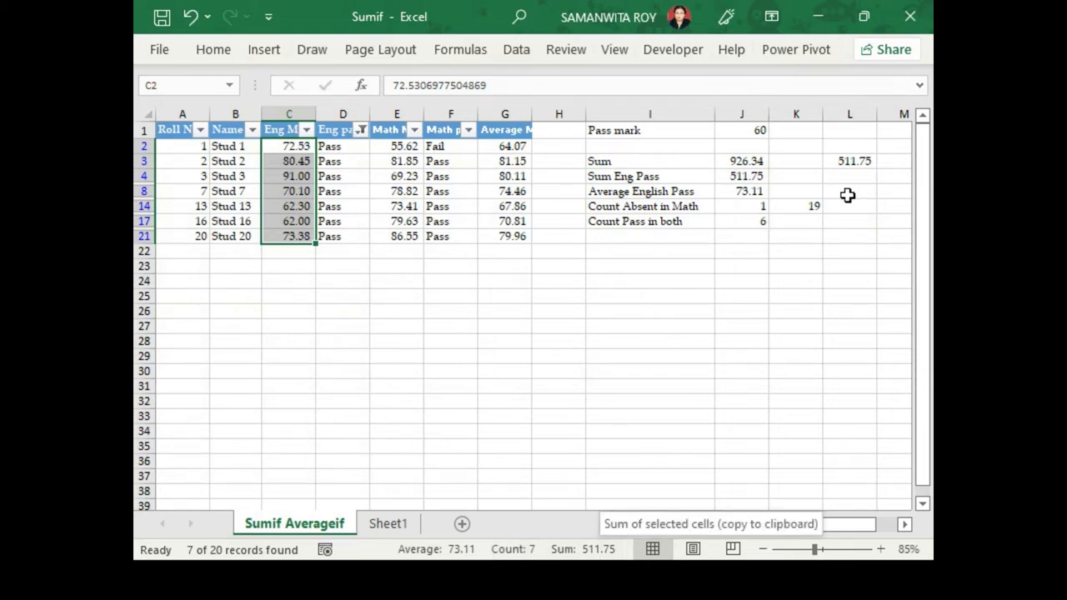
{"action": "left_click", "coordinate": [761, 173]}
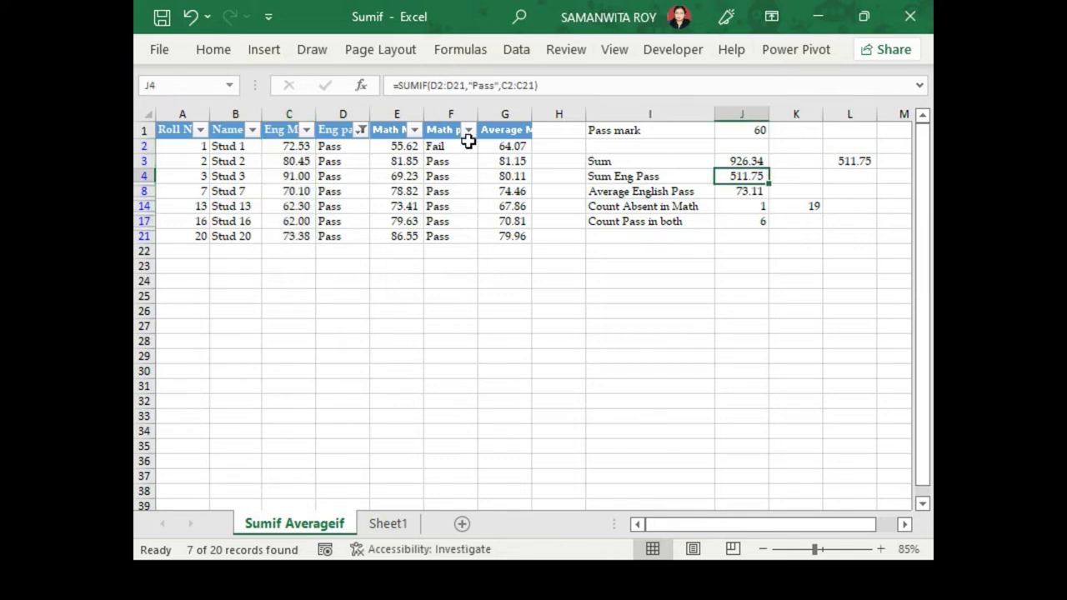
{"action": "left_click", "coordinate": [360, 129]}
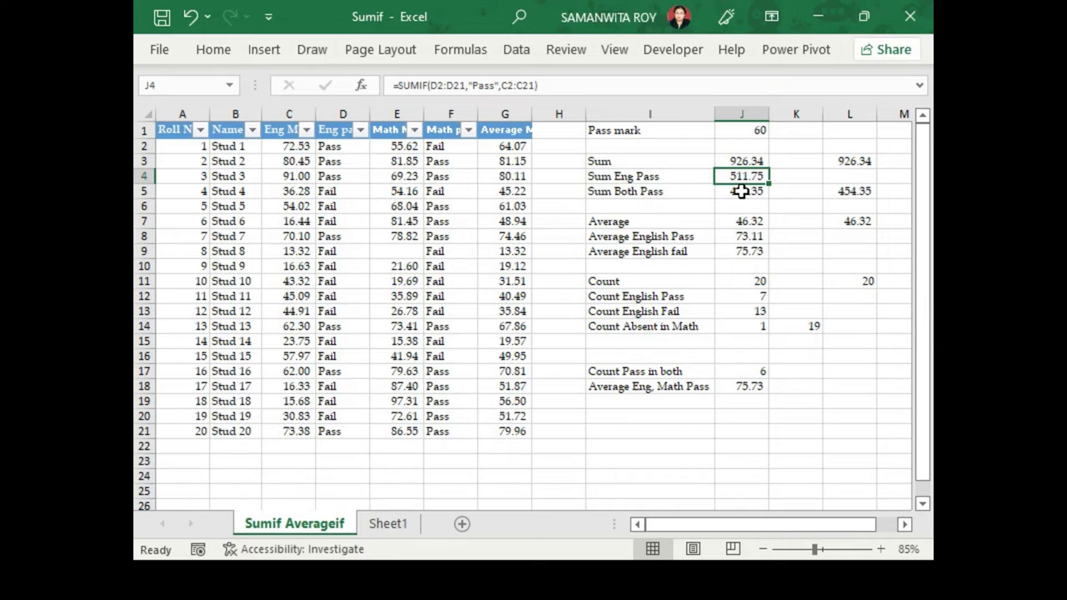
- Inspect the Sum Both Pass formula in J5, checking the English and Math criteria ranges and the second criterion
{"action": "left_click", "coordinate": [735, 192]}
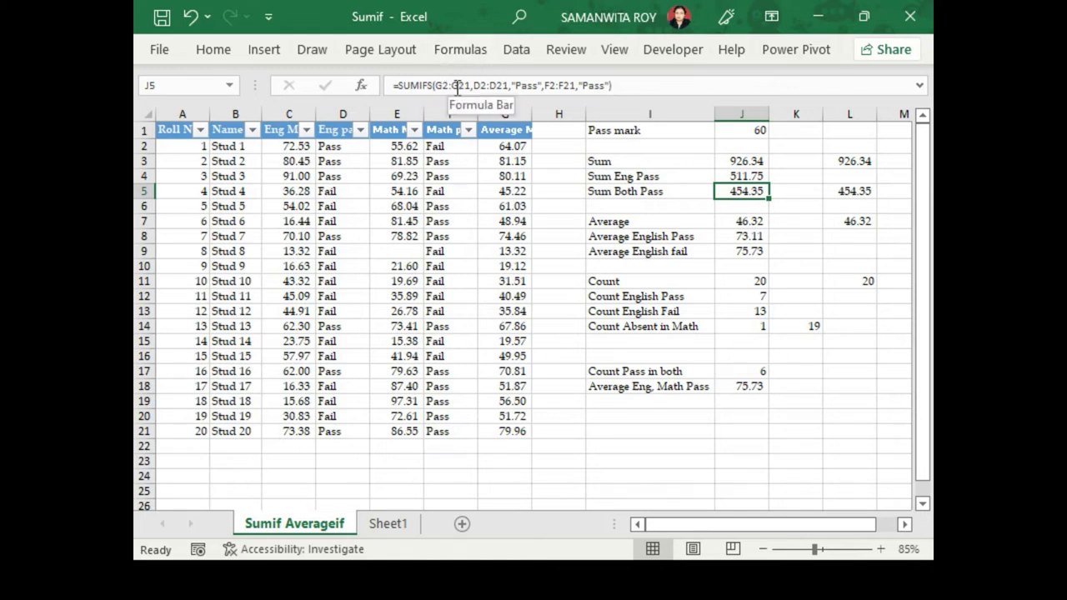
{"action": "left_click", "coordinate": [492, 86]}
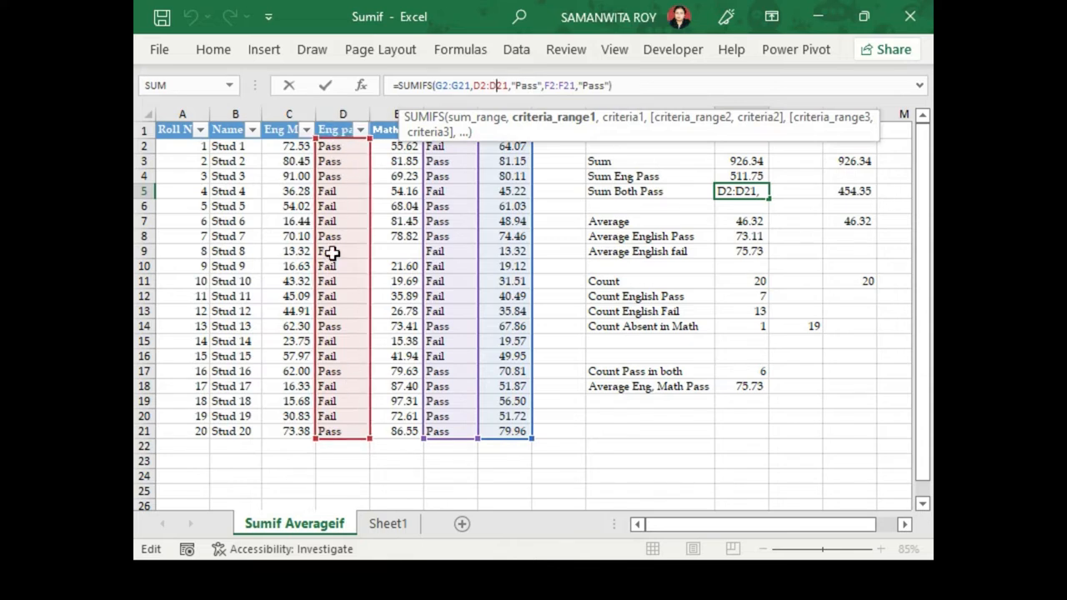
{"action": "key", "text": "Escape"}
{"action": "left_click", "coordinate": [561, 85]}
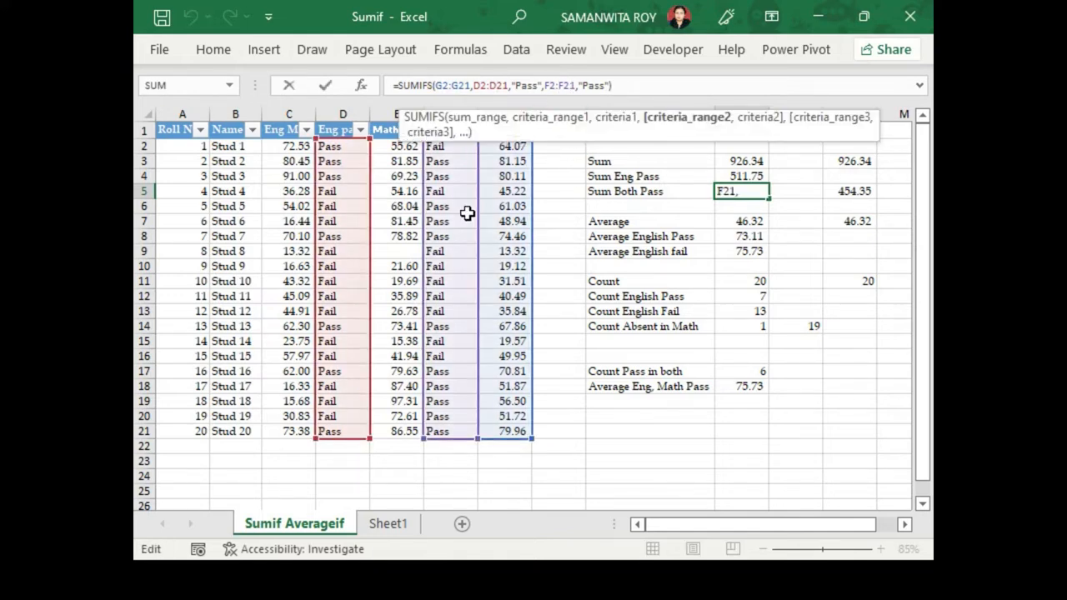
{"action": "key", "text": "Escape"}
{"action": "left_click", "coordinate": [592, 85]}
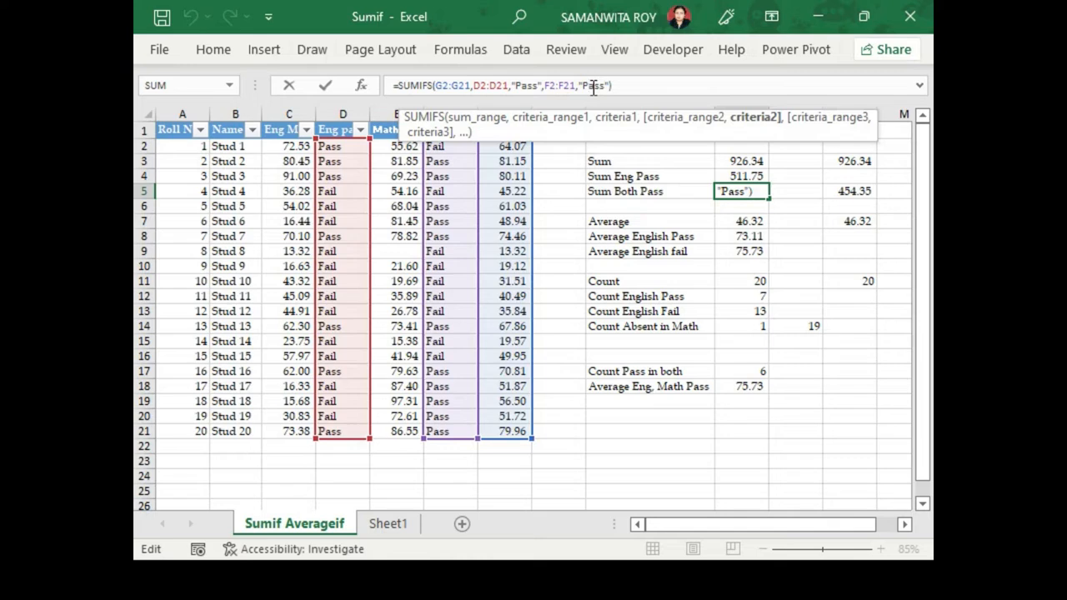
{"action": "key", "text": "Escape"}
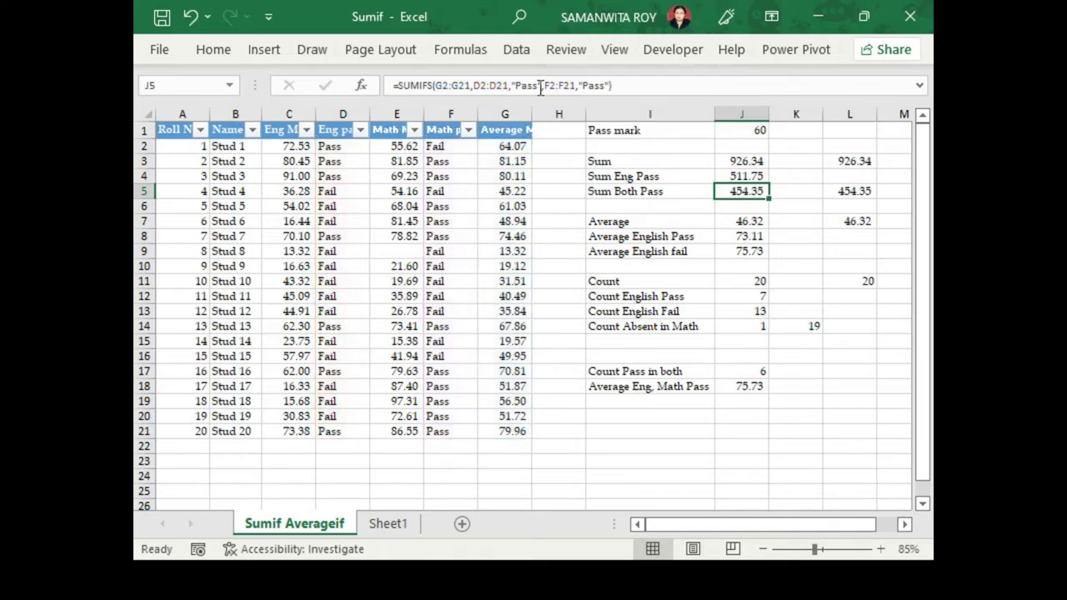
- Enlarge the formula bar and recheck the Math pass criteria range in the Sum Both Pass formula in J5
{"action": "left_click", "coordinate": [453, 85]}
{"action": "key", "text": "Escape"}
{"action": "left_click", "coordinate": [464, 84]}
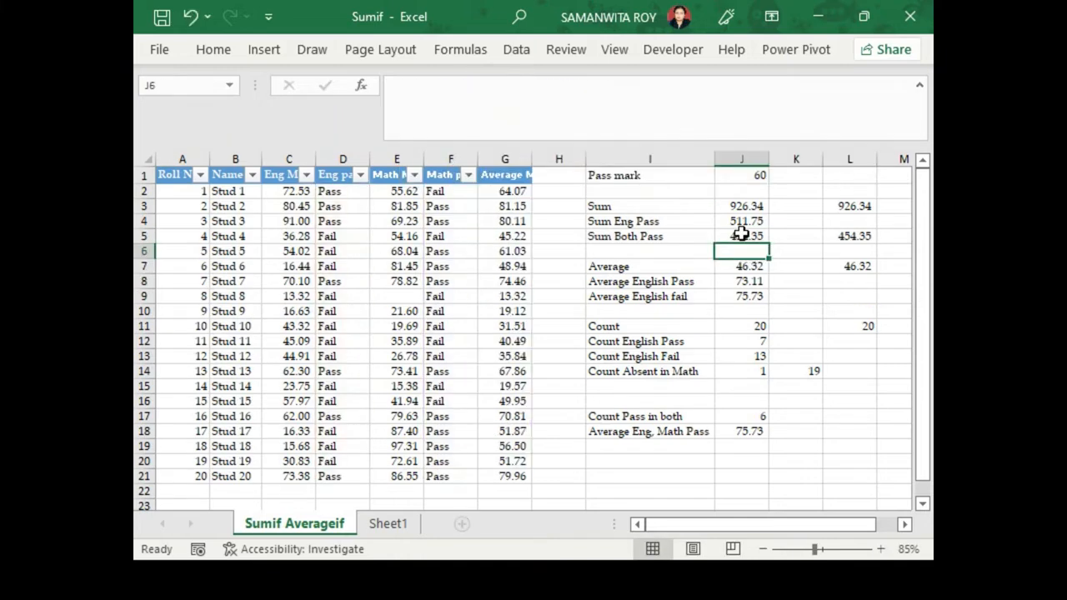
{"action": "left_click", "coordinate": [741, 235]}
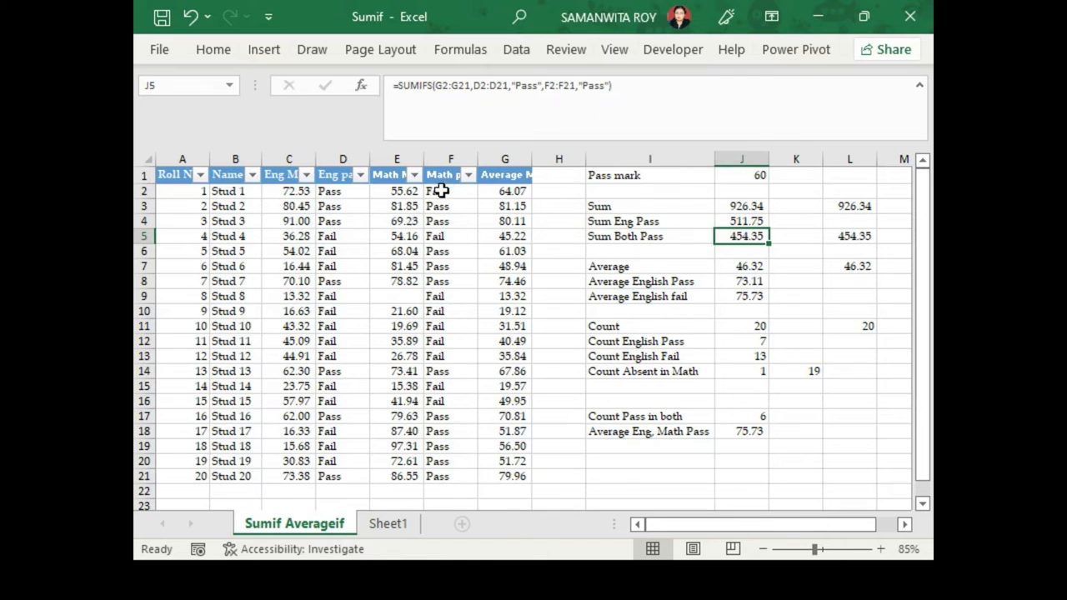
{"action": "left_click", "coordinate": [556, 88]}
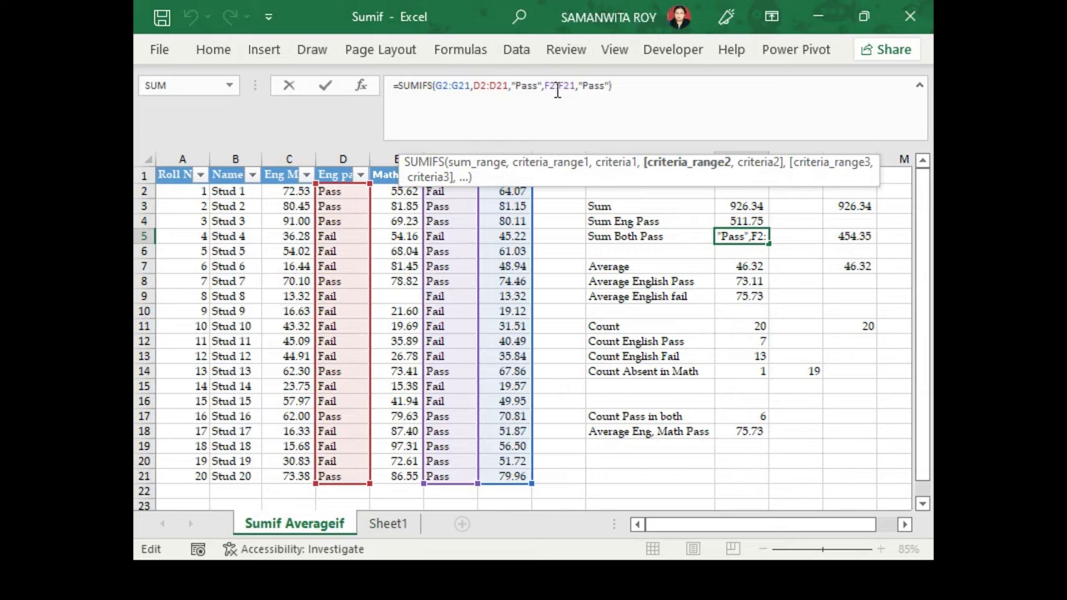
{"action": "key", "text": "ctrl+Return"}
- Inspect the alternative SUMIFS formula in L5, checking its sum range, both marks ranges and the pass mark criterion
{"action": "left_click", "coordinate": [839, 241]}
{"action": "left_click", "coordinate": [626, 101]}
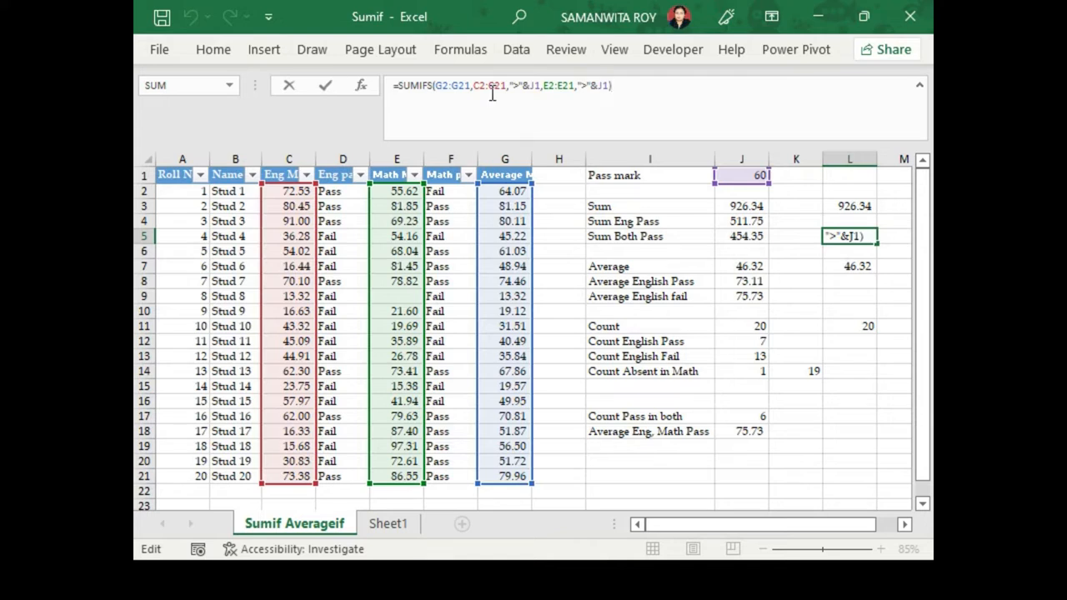
{"action": "left_click", "coordinate": [535, 85]}
{"action": "left_click_drag", "start_coordinate": [719, 144], "coordinate": [719, 143]}
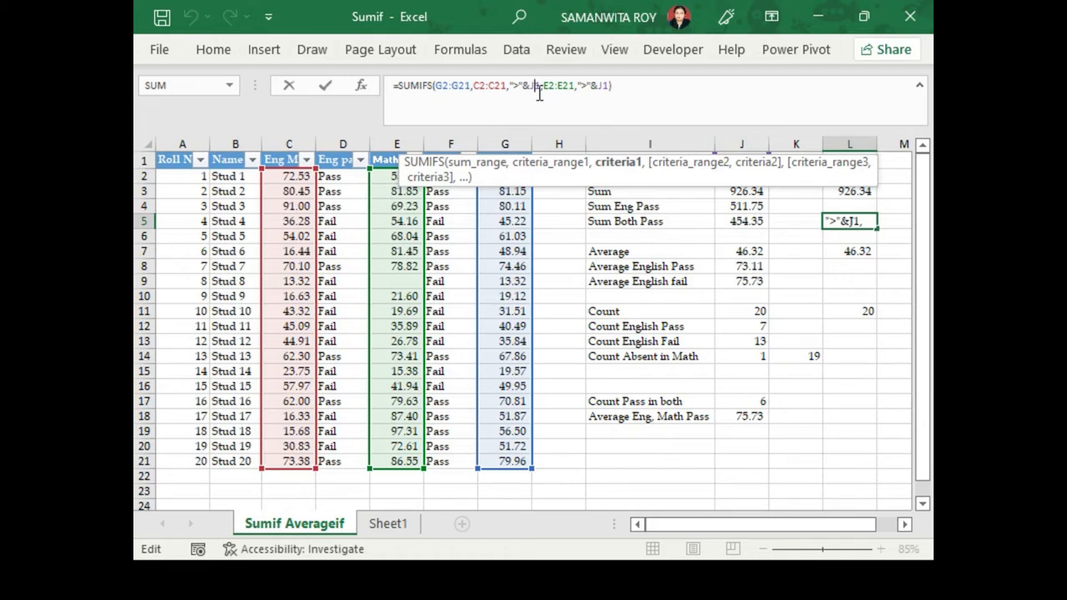
{"action": "left_click", "coordinate": [487, 86]}
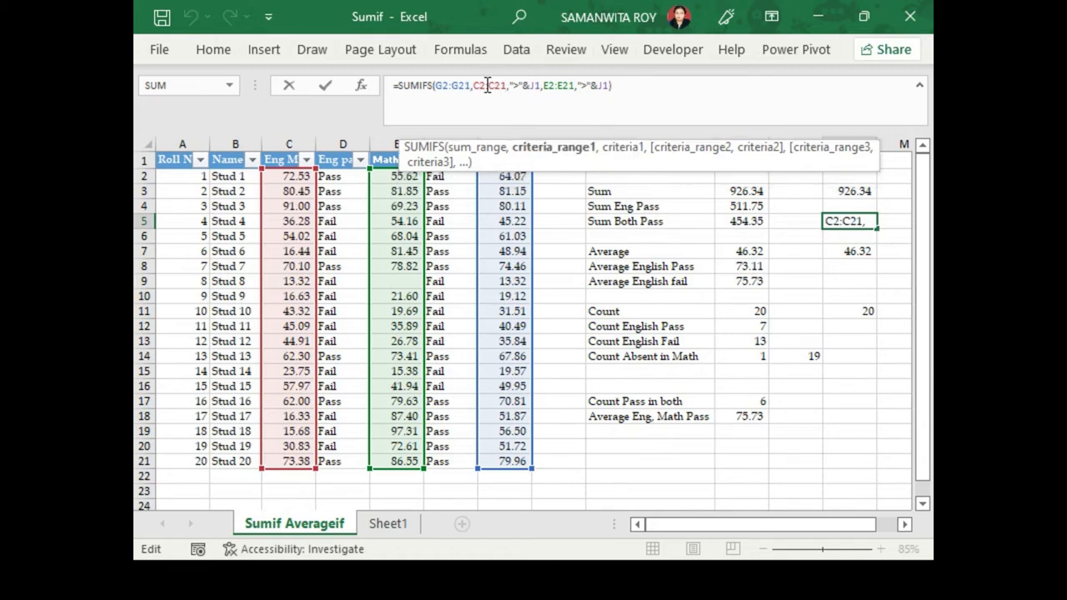
{"action": "left_click", "coordinate": [561, 85]}
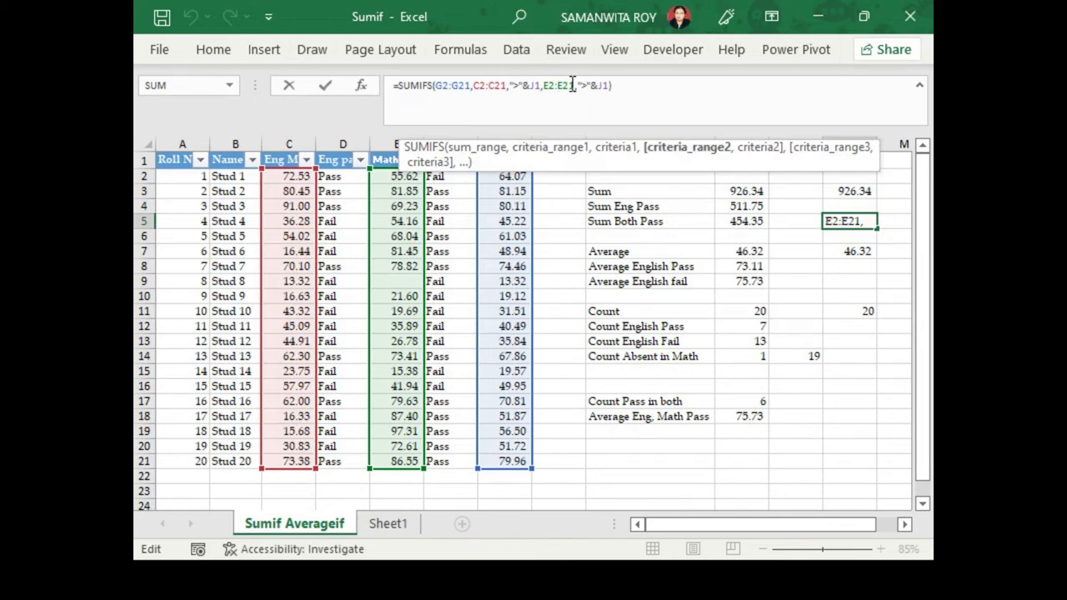
{"action": "left_click", "coordinate": [448, 85]}
{"action": "key", "text": "Escape"}
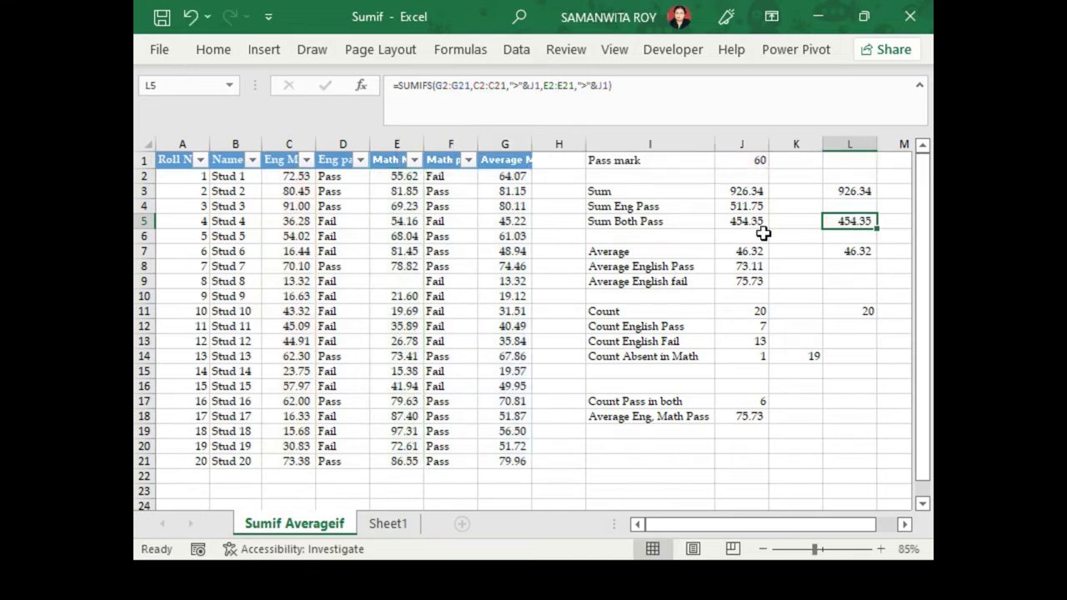
- Inspect the Average formula in J7 with its marks range, and bring up the Average English Pass formula in J8
{"action": "left_click", "coordinate": [748, 251]}
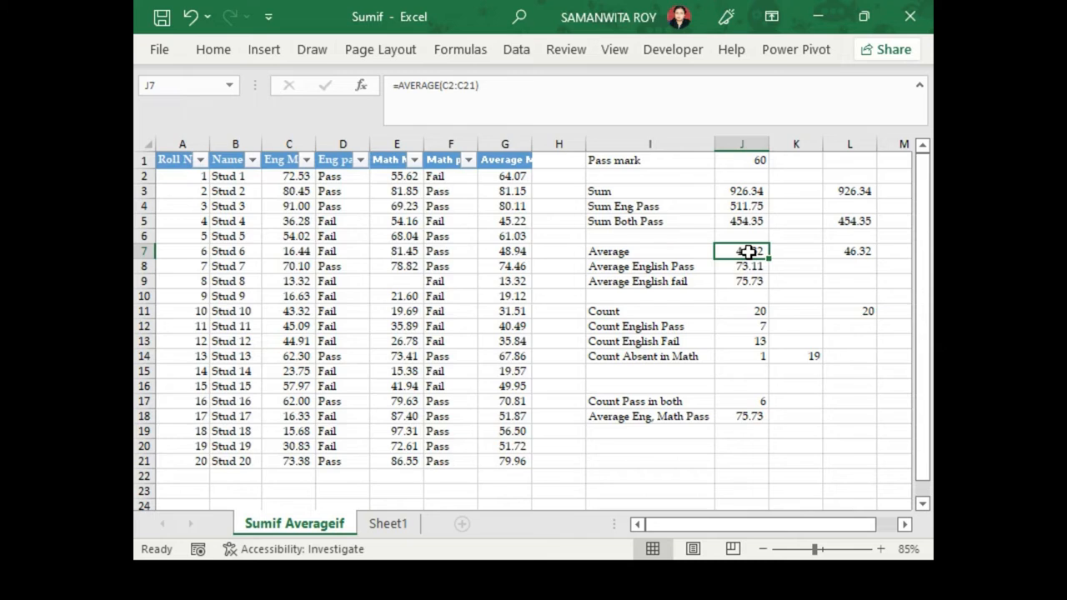
{"action": "left_click", "coordinate": [448, 85]}
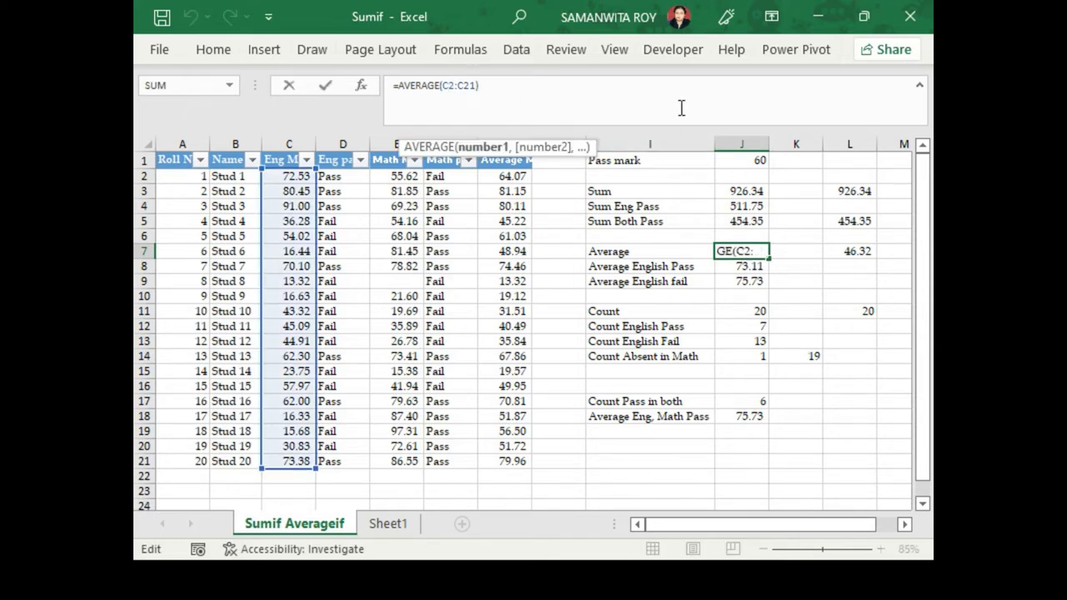
{"action": "key", "text": "Escape"}
{"action": "left_click", "coordinate": [755, 266]}
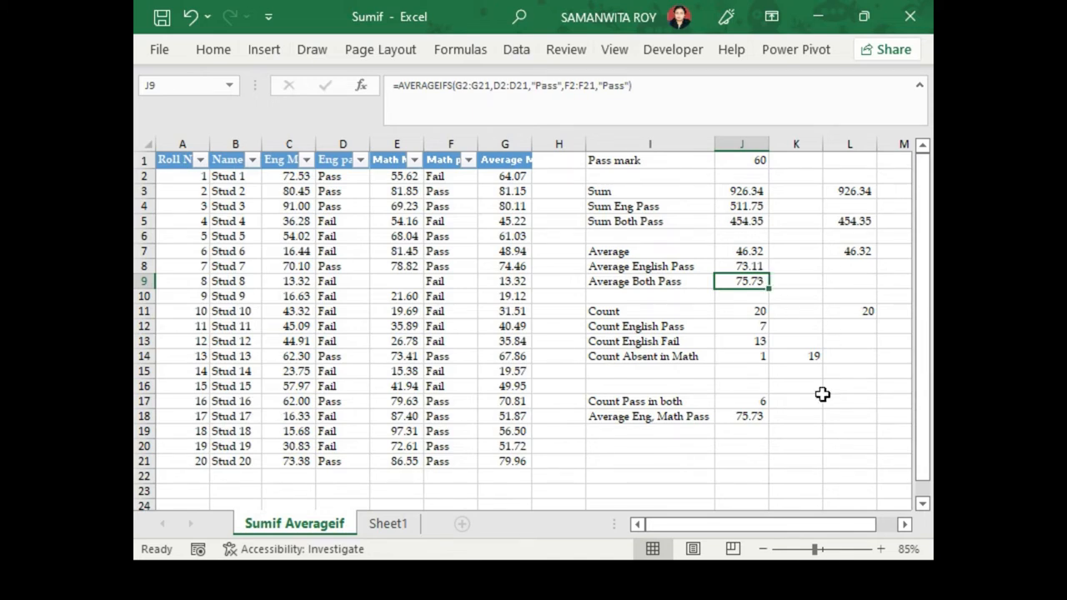
- Inspect the COUNT, COUNTIF and COUNTBLANK formulas in J11 to J14, check Stud 8's blank Math mark, and bring up J17
{"action": "left_click", "coordinate": [742, 311]}
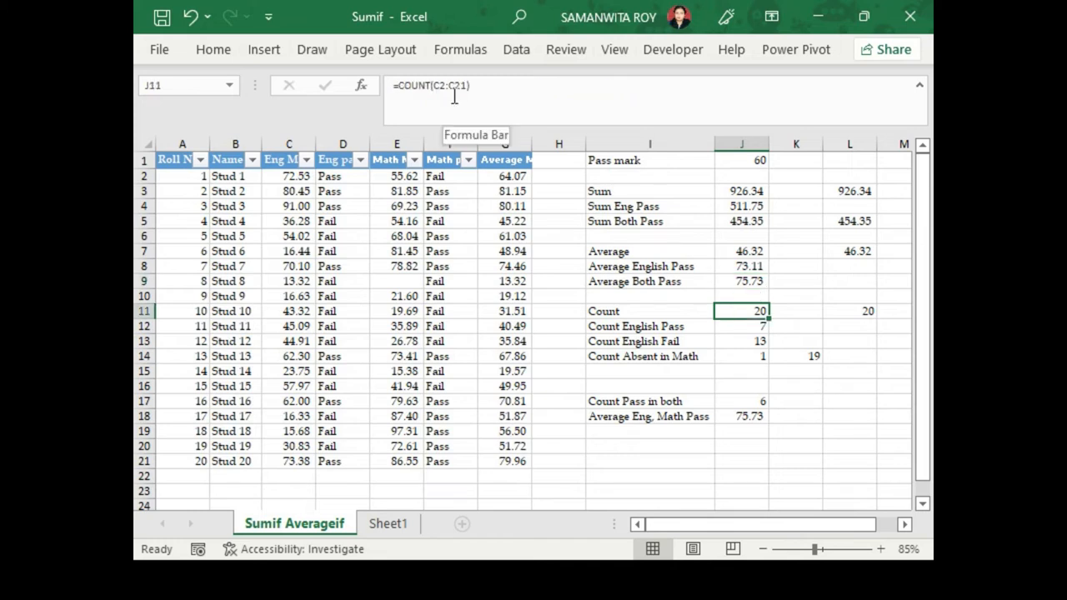
{"action": "key", "text": "Down"}
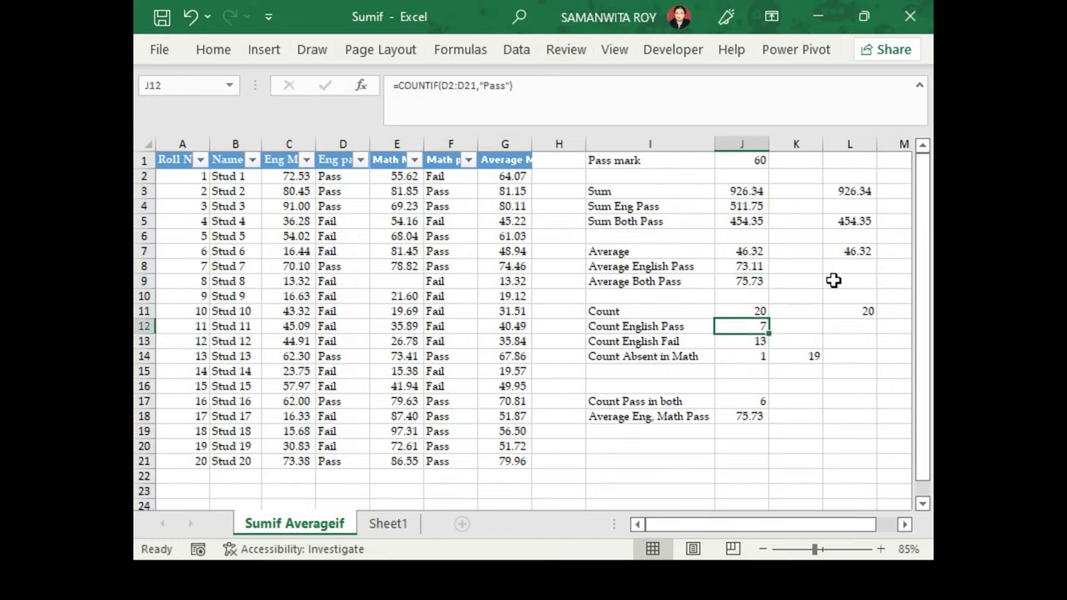
{"action": "key", "text": "Down"}
{"action": "key", "text": "Down"}
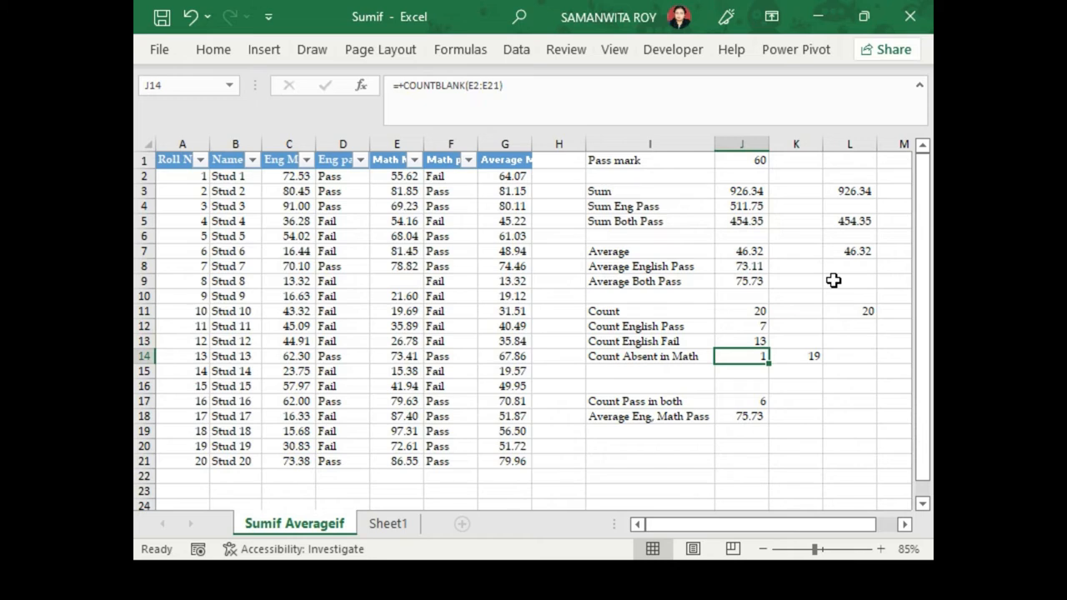
{"action": "left_click", "coordinate": [405, 281]}
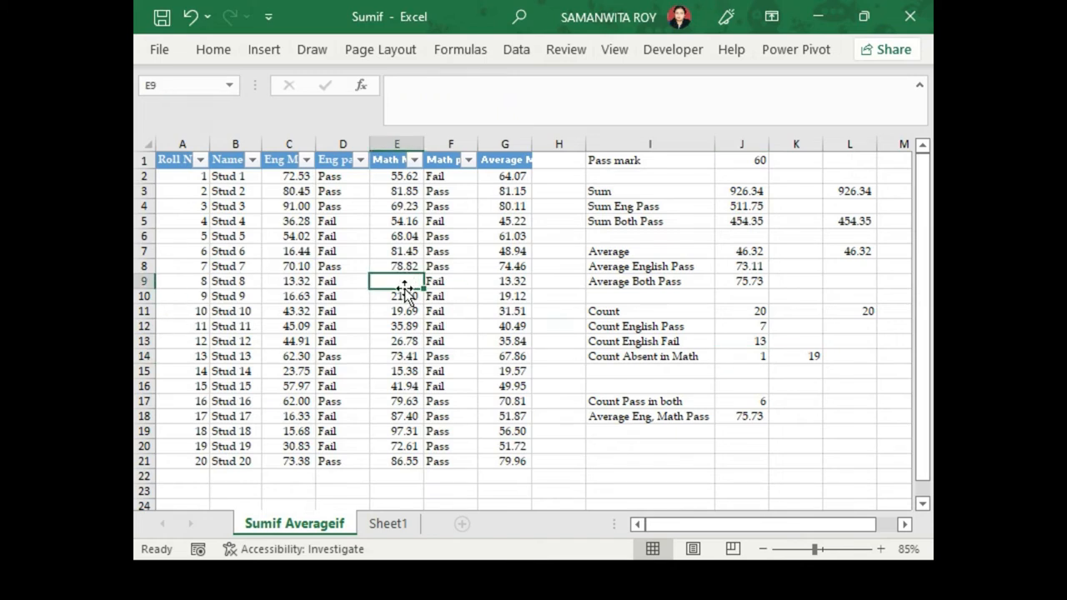
{"action": "left_click", "coordinate": [742, 355]}
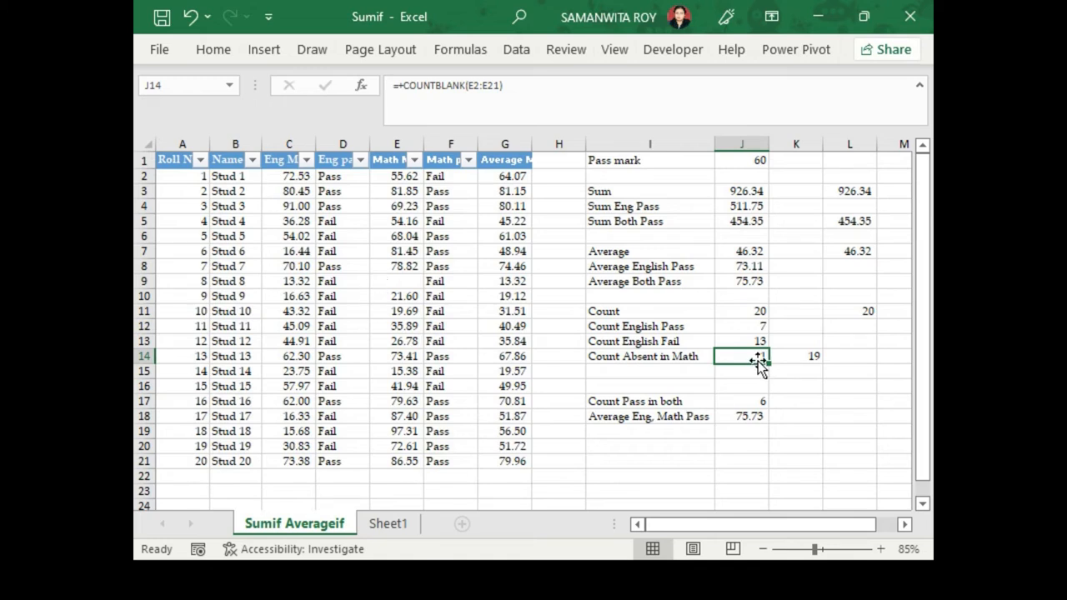
{"action": "key", "text": "Down"}
{"action": "key", "text": "Down"}
{"action": "key", "text": "Down"}
- Switch to the Aggregate Functions presentation in PowerPoint and review the function reference numbers on the Subtotal slide
{"action": "key", "text": "alt+Tab"}
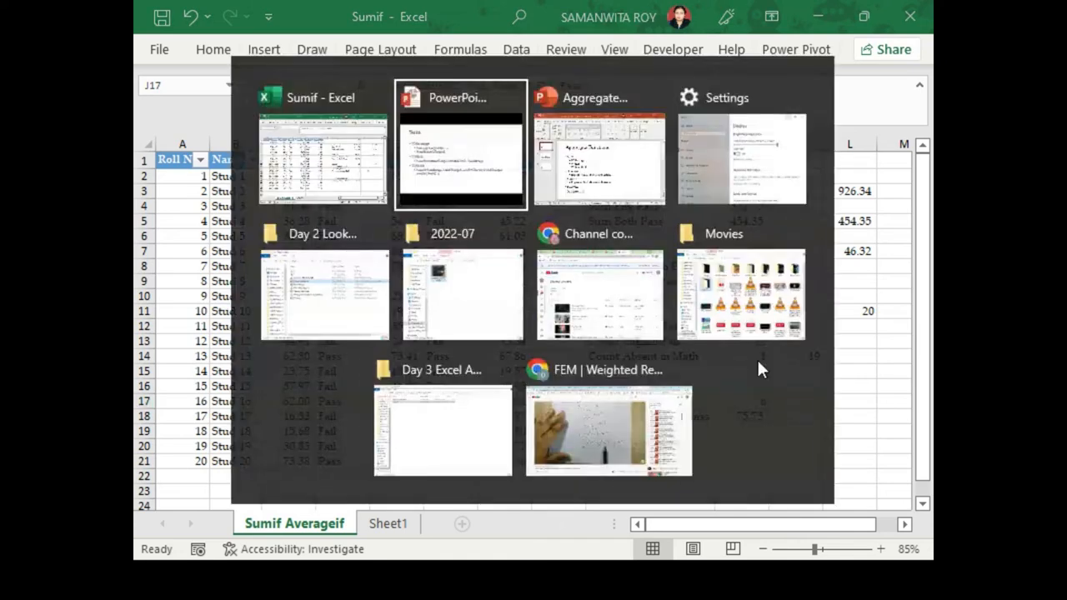
{"action": "left_click", "coordinate": [205, 323]}
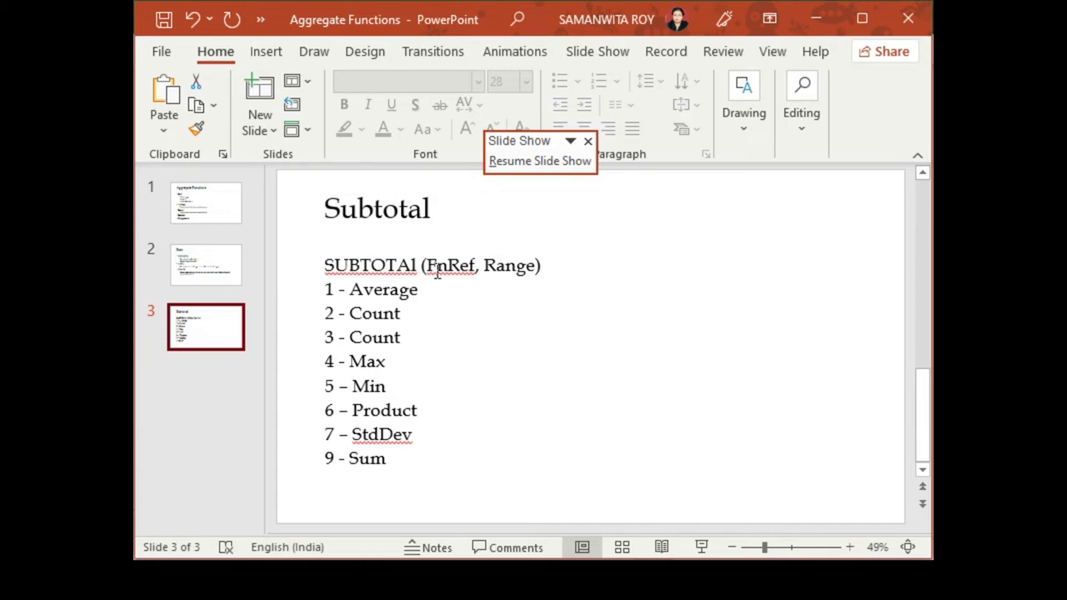
- Return to the Sumif workbook in Excel and inspect the SUBTOTAL formulas for sum, average and count in L3, L7 and L11
{"action": "key", "text": "alt+Tab"}
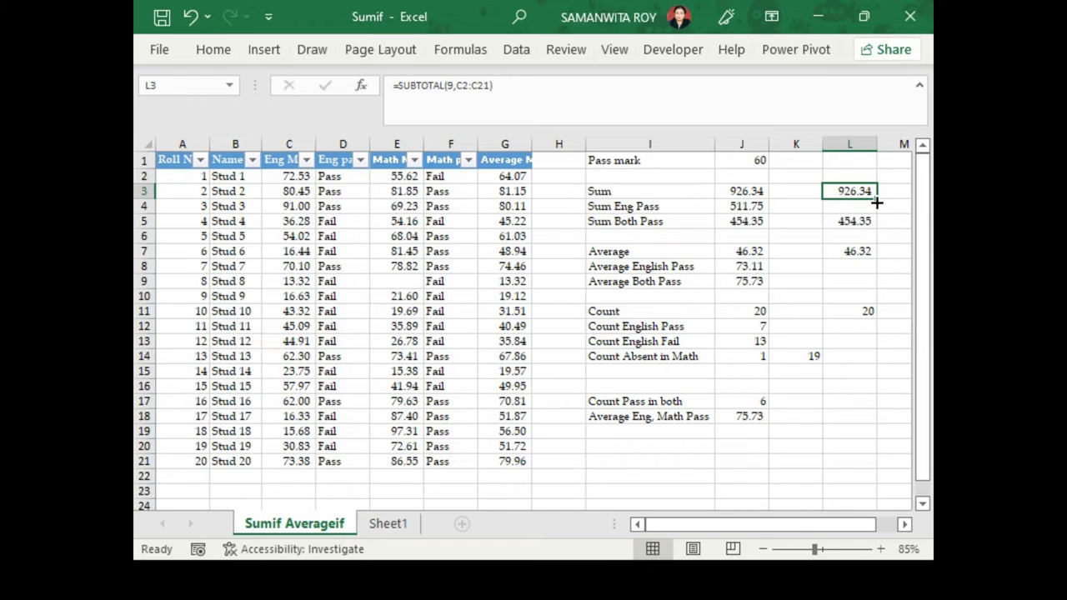
{"action": "left_click", "coordinate": [859, 254]}
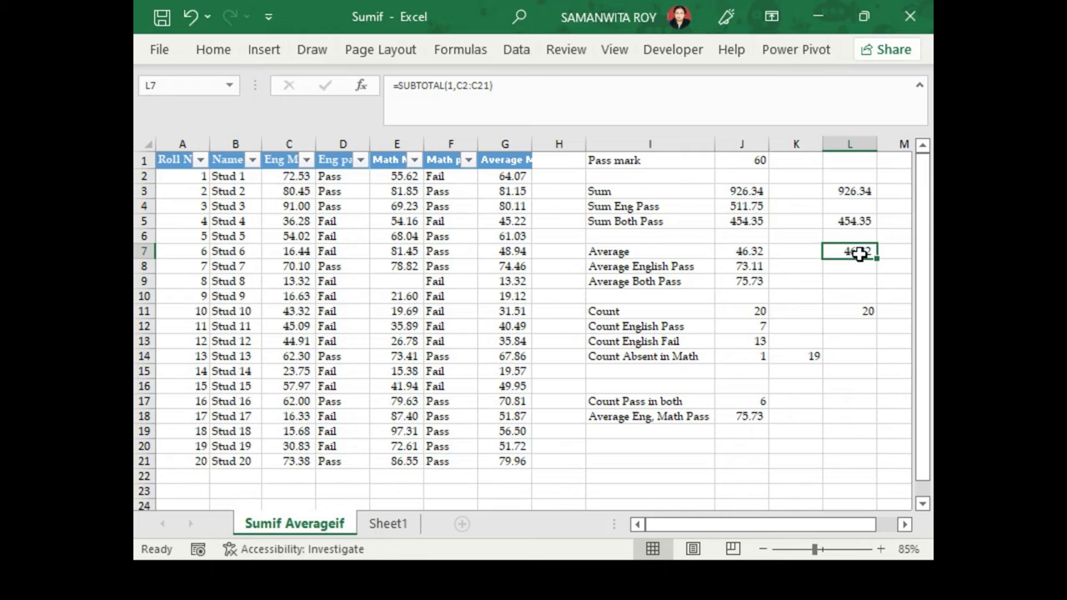
{"action": "left_click", "coordinate": [858, 310]}
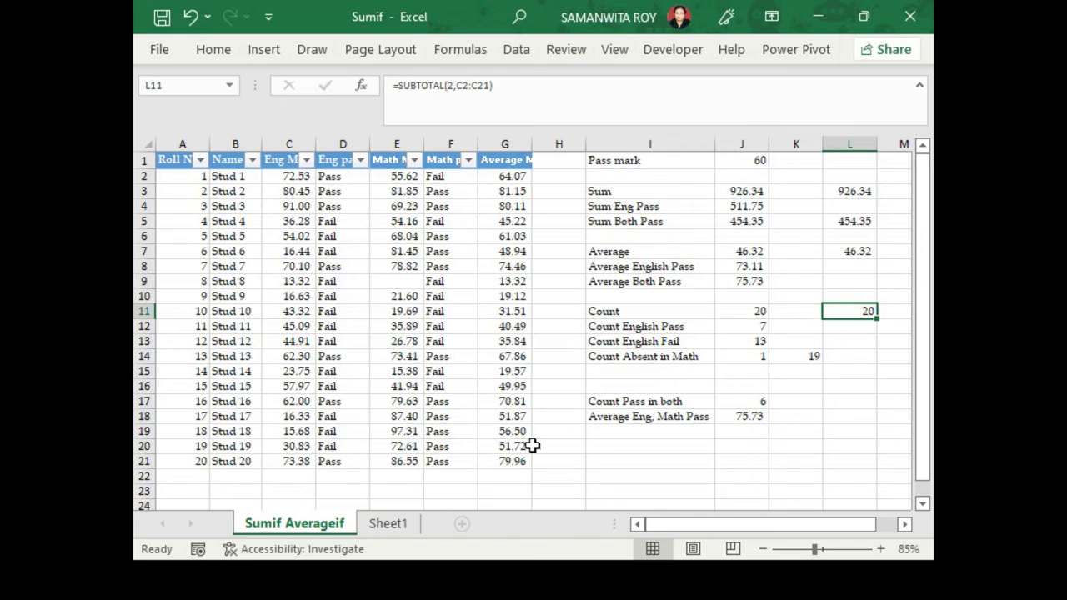
- Open Sheet1, look over the item sales table, and autofit the width of the Qty column
{"action": "left_click", "coordinate": [388, 523]}
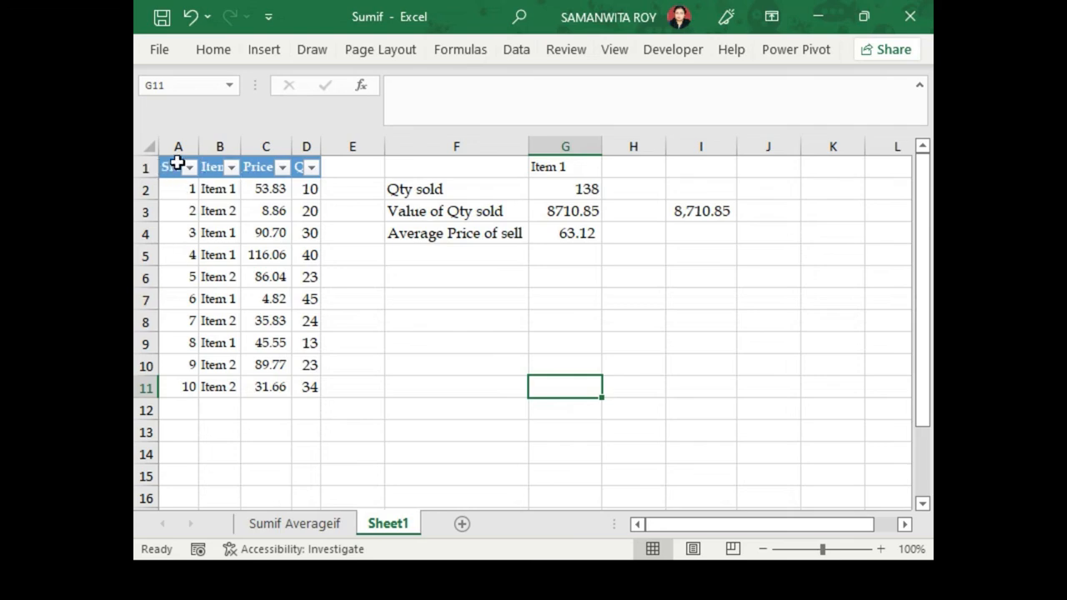
{"action": "left_click_drag", "start_coordinate": [177, 163], "coordinate": [307, 400]}
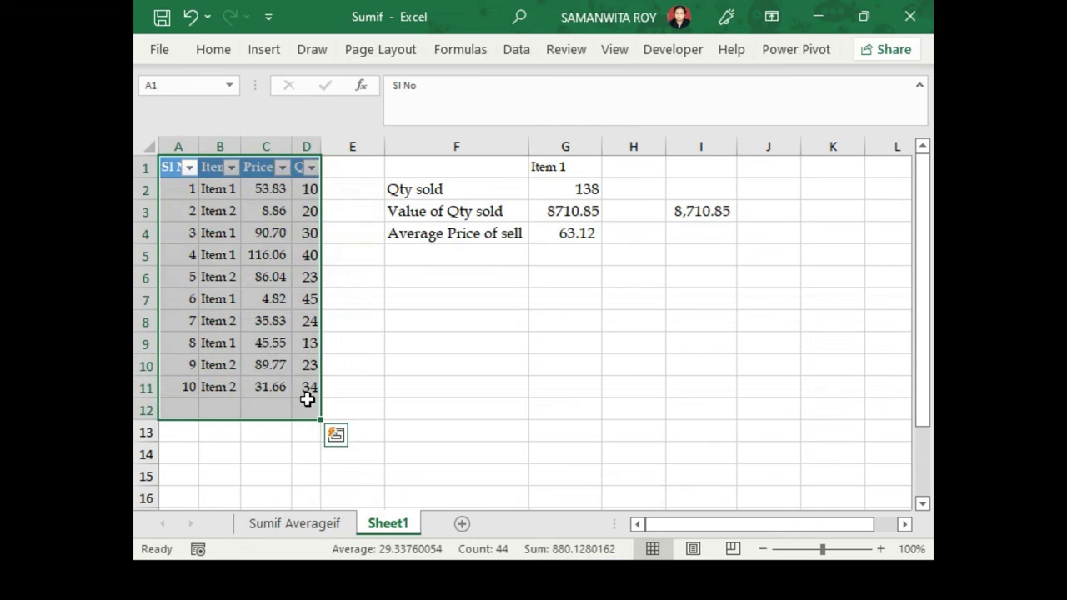
{"action": "left_click", "coordinate": [381, 395]}
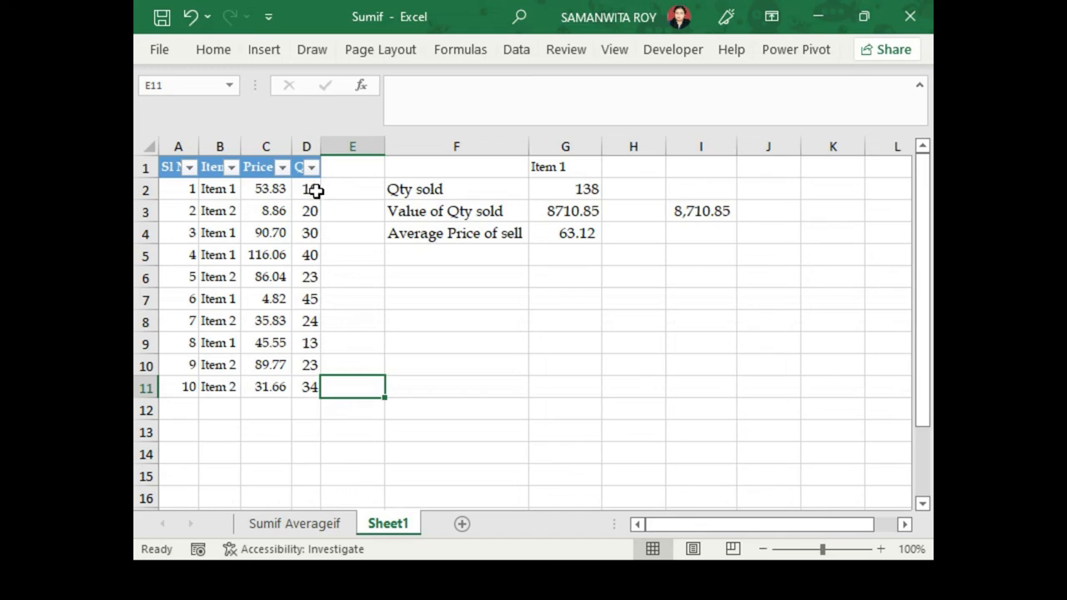
{"action": "double_click", "coordinate": [321, 146]}
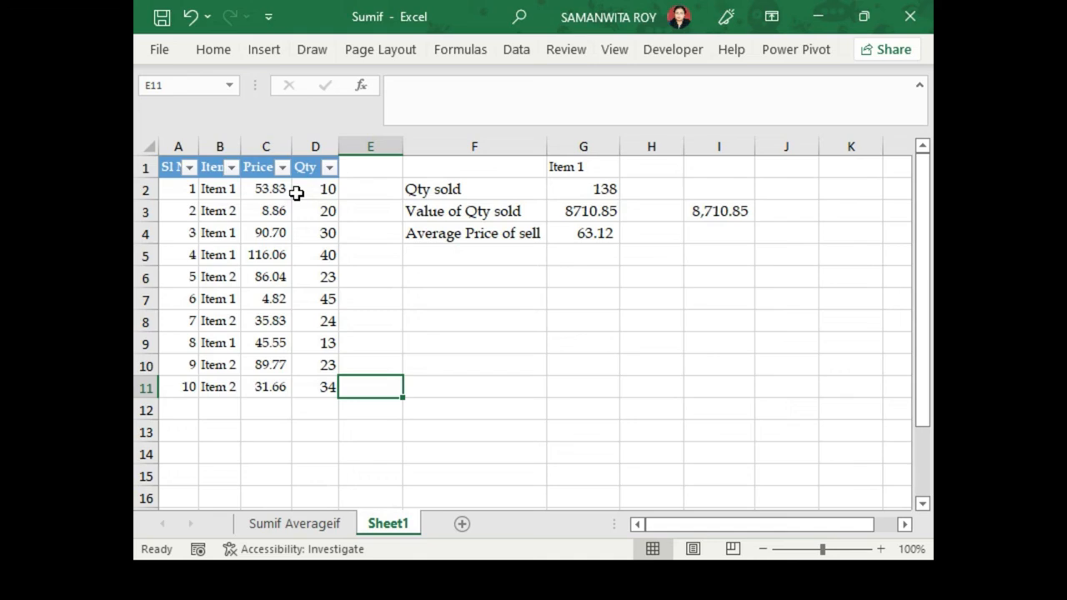
- Inspect the SUMPRODUCT formula for Qty sold in G2, checking the item range, the G1 criterion and the quantity range
{"action": "left_click", "coordinate": [586, 190]}
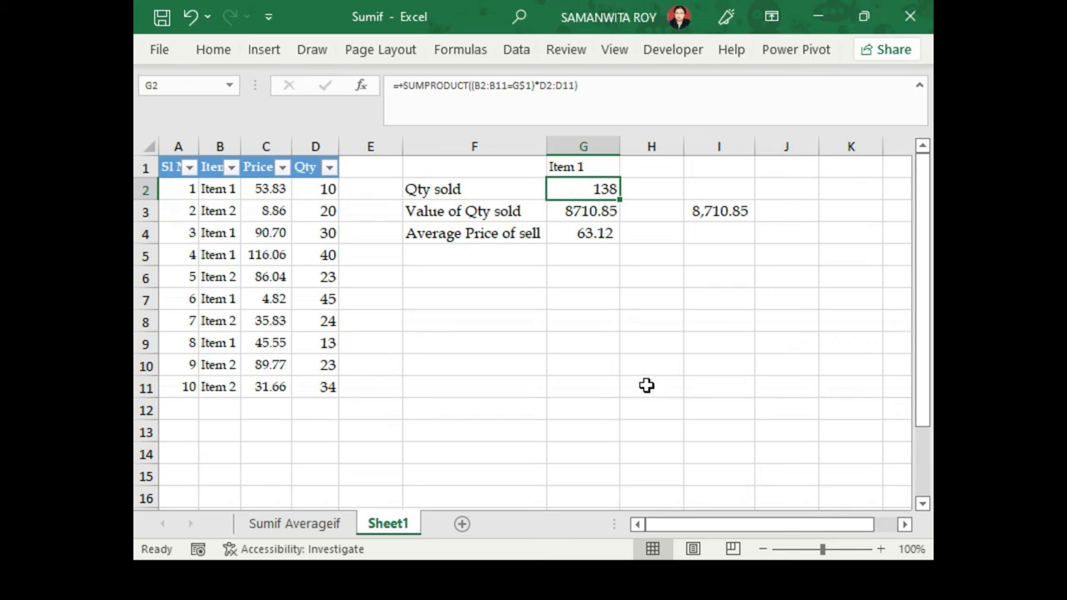
{"action": "key", "text": "Up"}
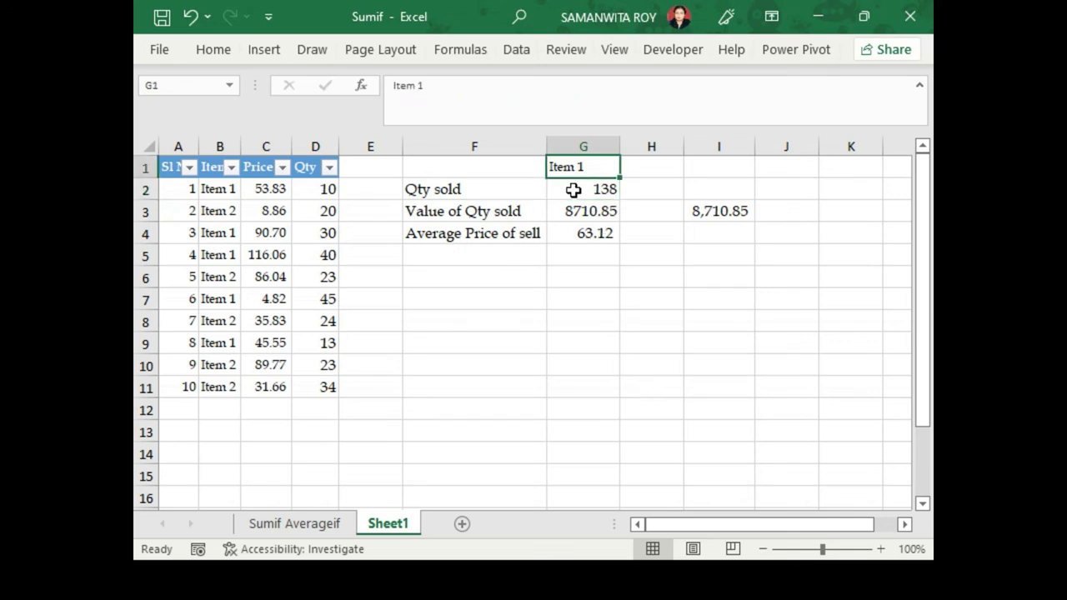
{"action": "left_click", "coordinate": [574, 190]}
{"action": "left_click", "coordinate": [469, 85]}
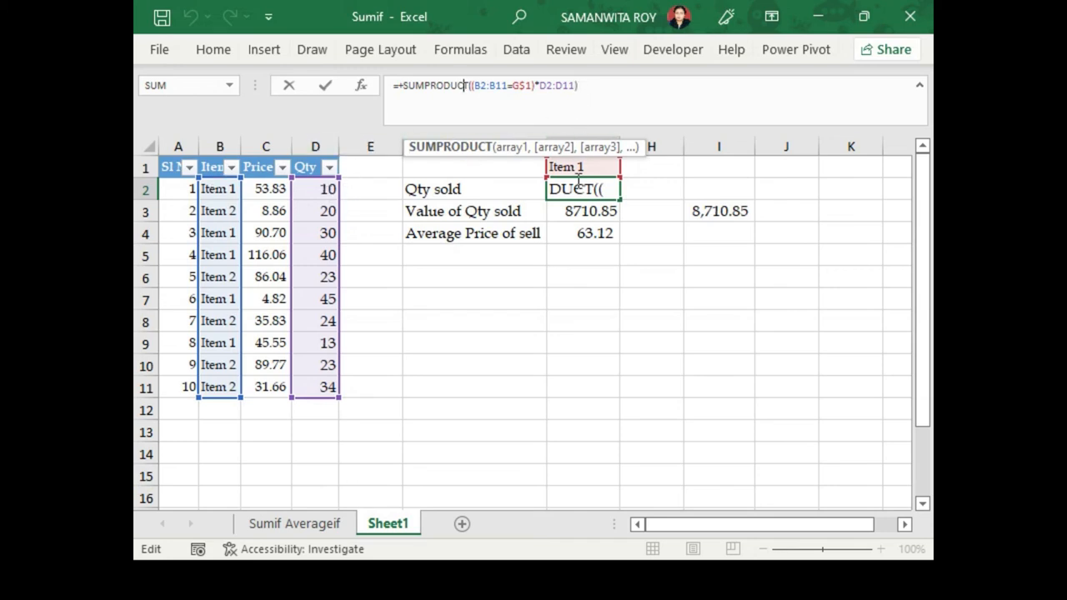
{"action": "key", "text": "ctrl+Return"}
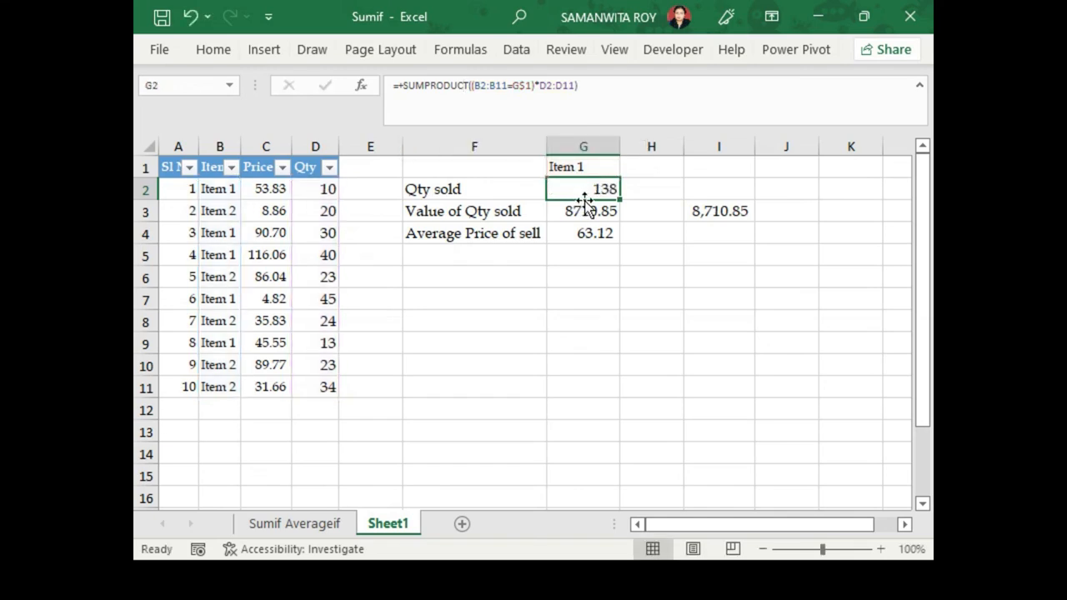
- Filter the sales table to Item 1, select its Qty values to check their sum, and remove the filter
{"action": "left_click", "coordinate": [230, 167]}
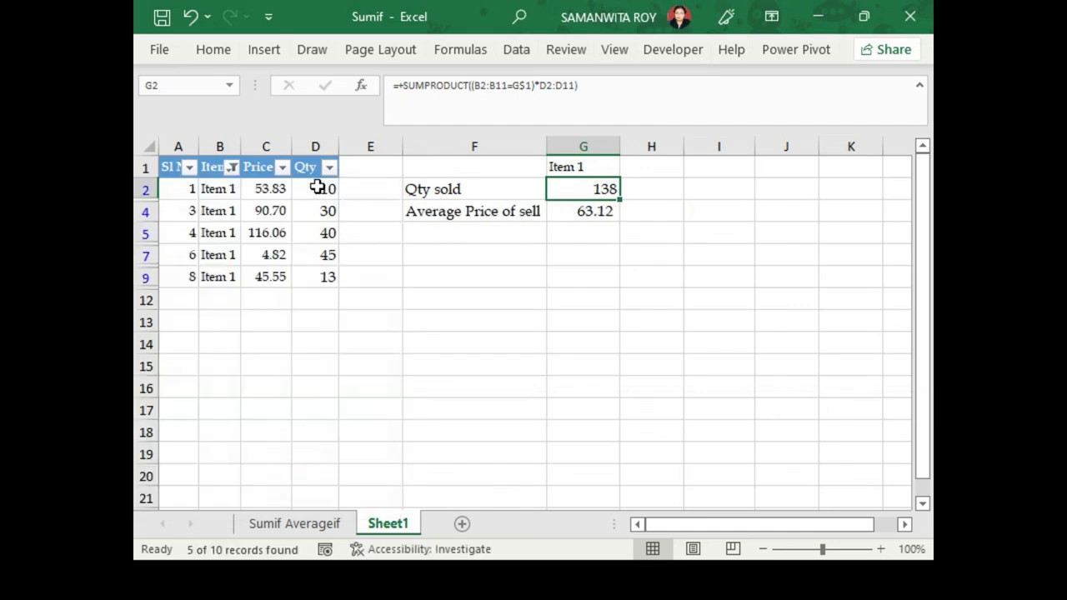
{"action": "left_click_drag", "start_coordinate": [318, 187], "coordinate": [330, 269]}
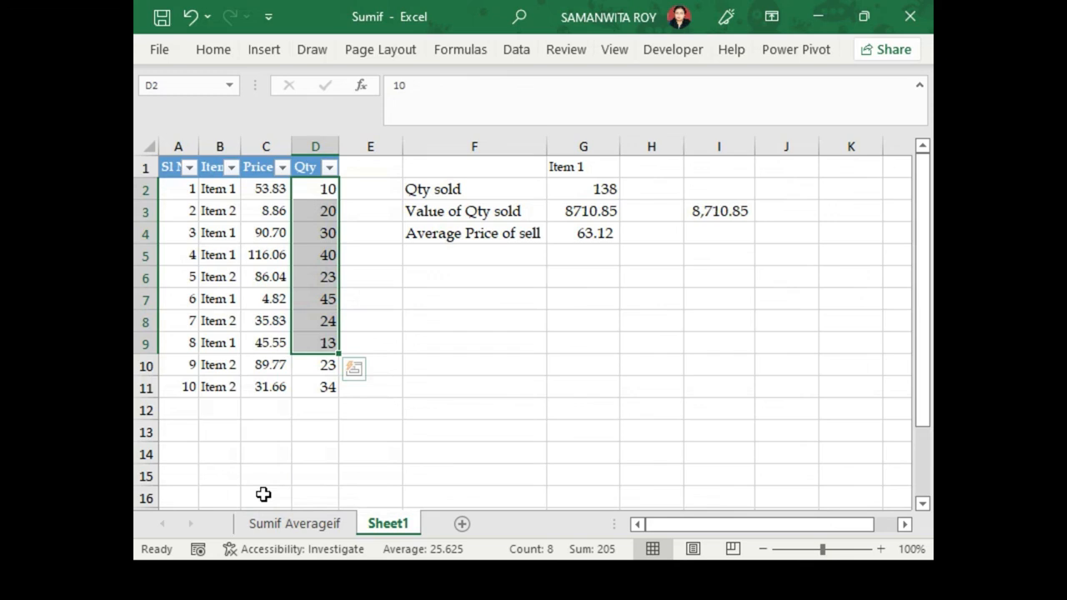
- Inspect the Average Price of sell formula in G4 and the item, price and quantity ranges of the SUMPRODUCT formula in G3
{"action": "left_click", "coordinate": [584, 233]}
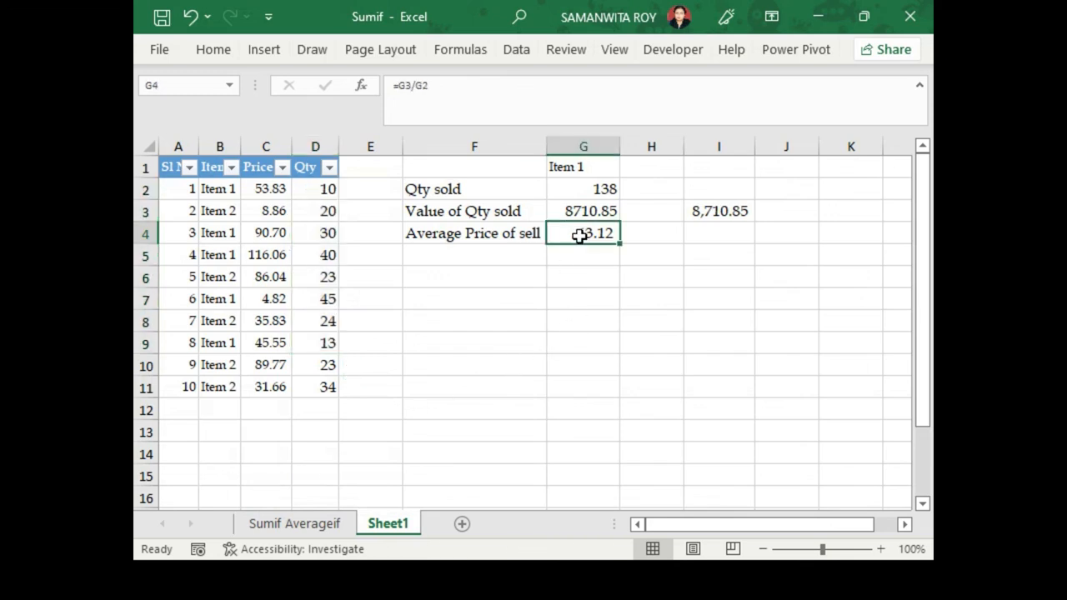
{"action": "left_click", "coordinate": [575, 211]}
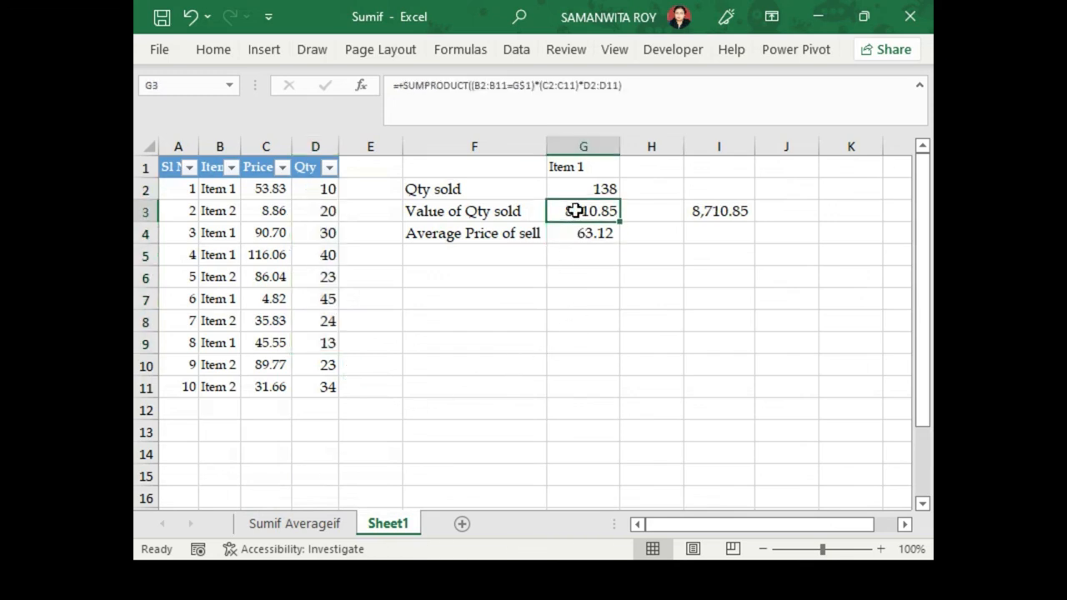
{"action": "left_click", "coordinate": [512, 86]}
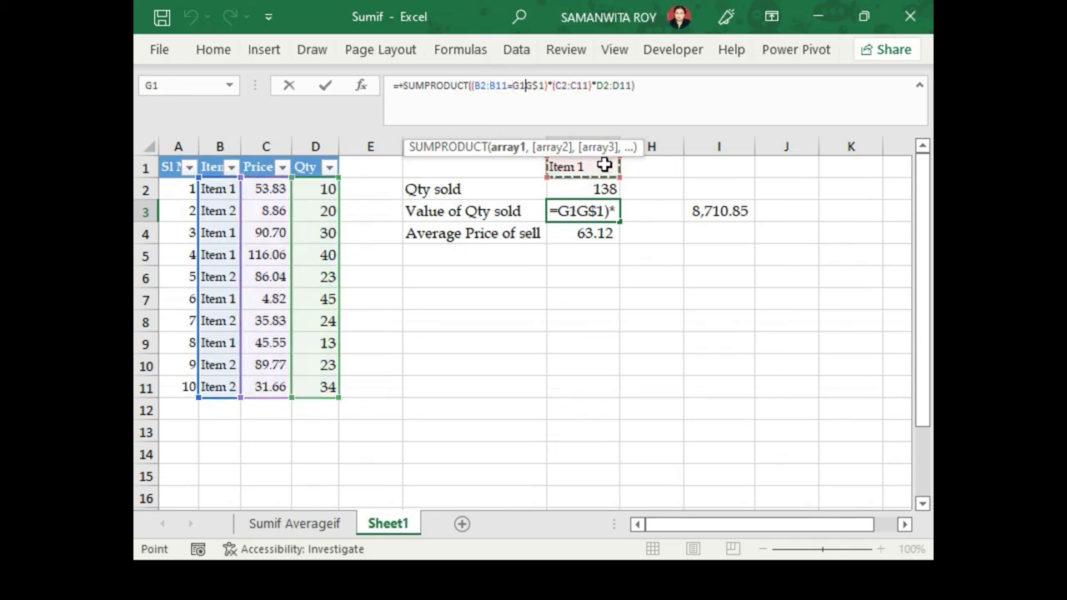
{"action": "key", "text": "ctrl+Return"}
{"action": "left_click", "coordinate": [629, 338]}
- Compare the Value of Qty sold formula in G3 with the manual calculation in I3, and recheck the average price formula in G4
{"action": "left_click", "coordinate": [607, 215]}
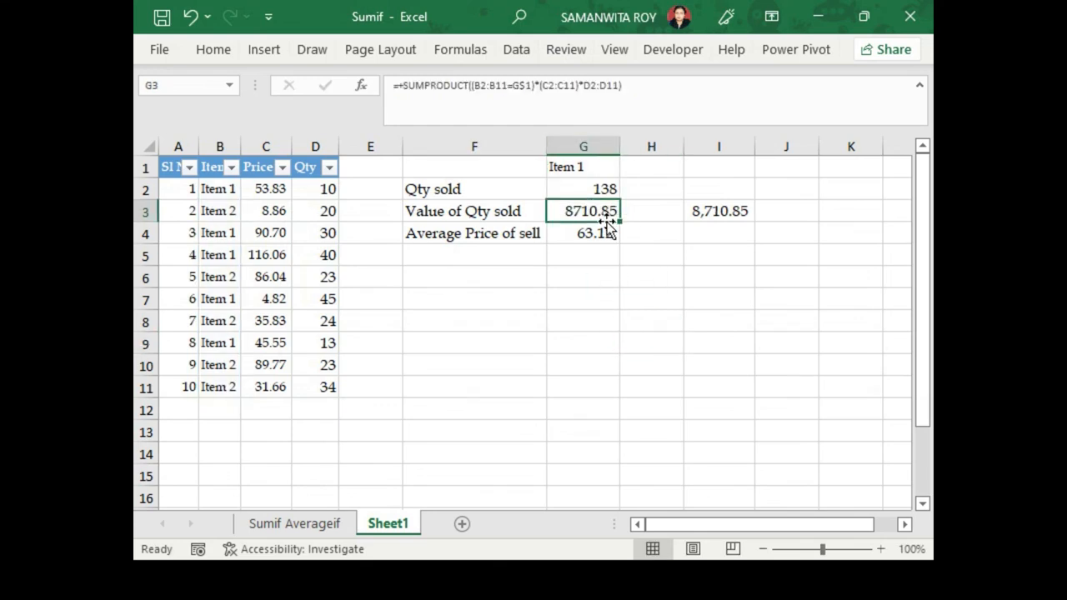
{"action": "left_click", "coordinate": [719, 209]}
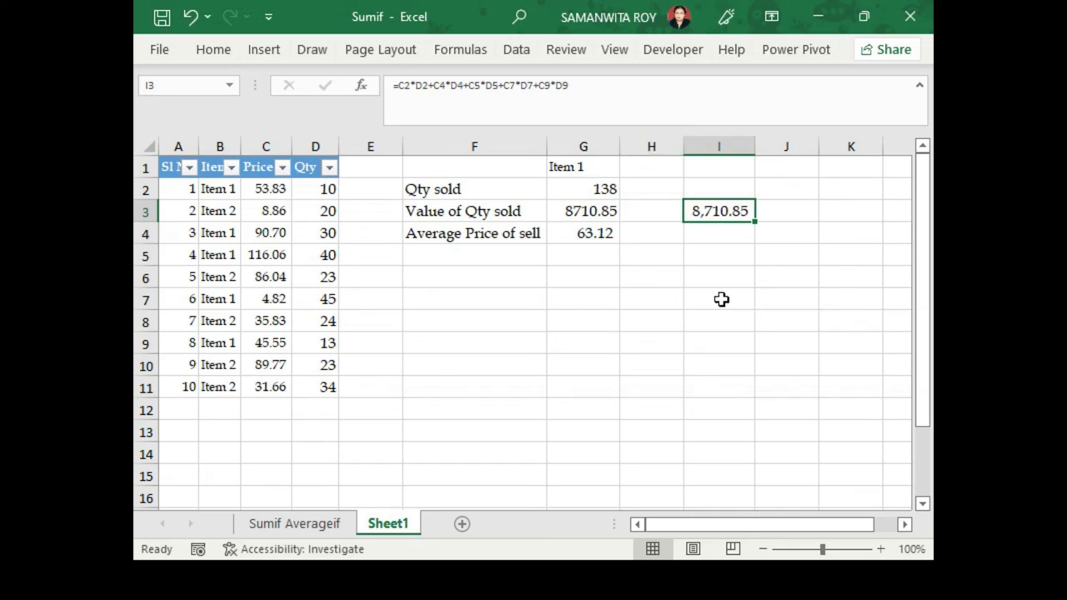
{"action": "left_click", "coordinate": [608, 237]}
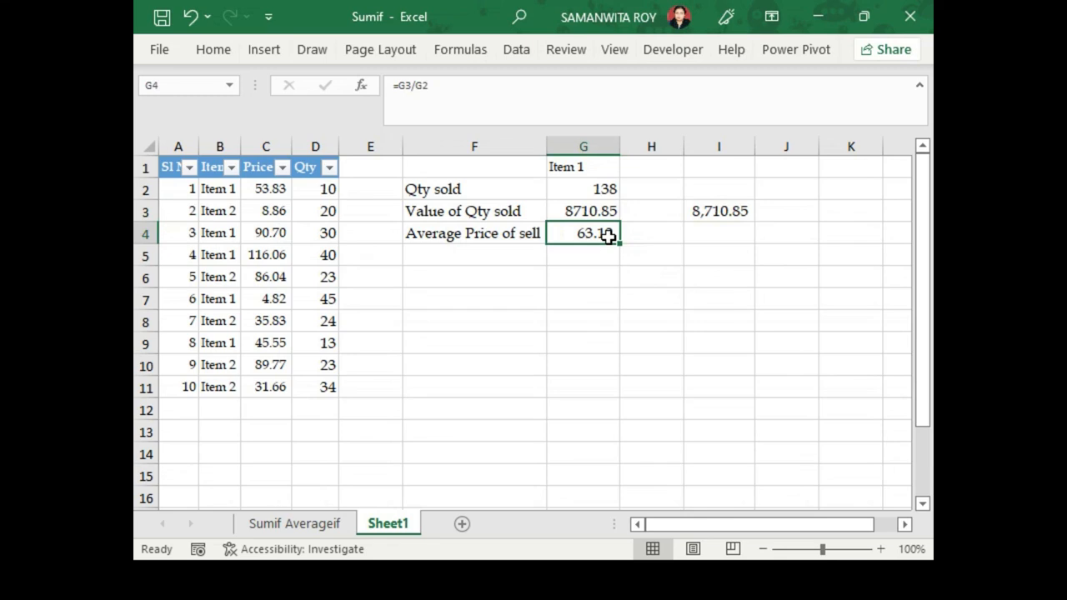